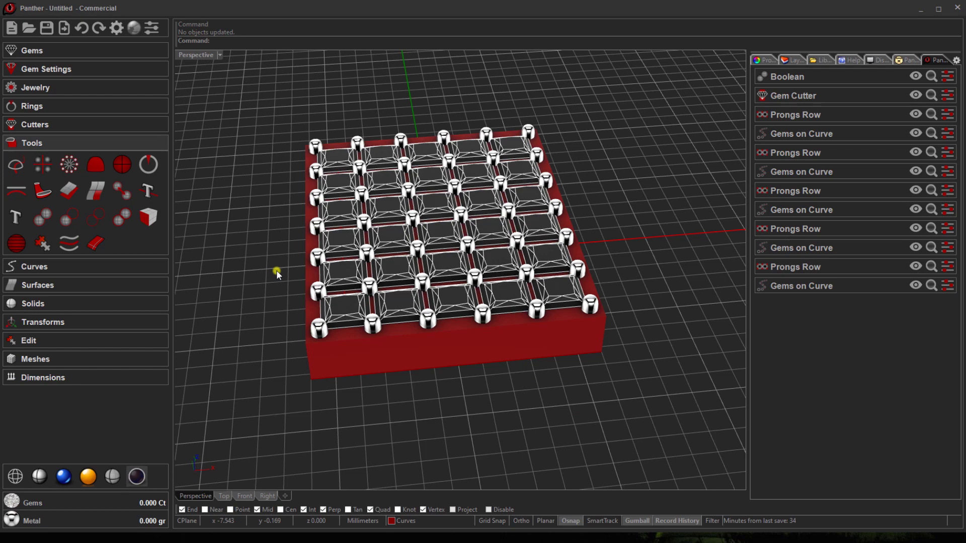
mouse_move(277, 273)
right_down()
mouse_move(268, 351)
mouse_move(301, 302)
mouse_move(268, 278)
right_up()
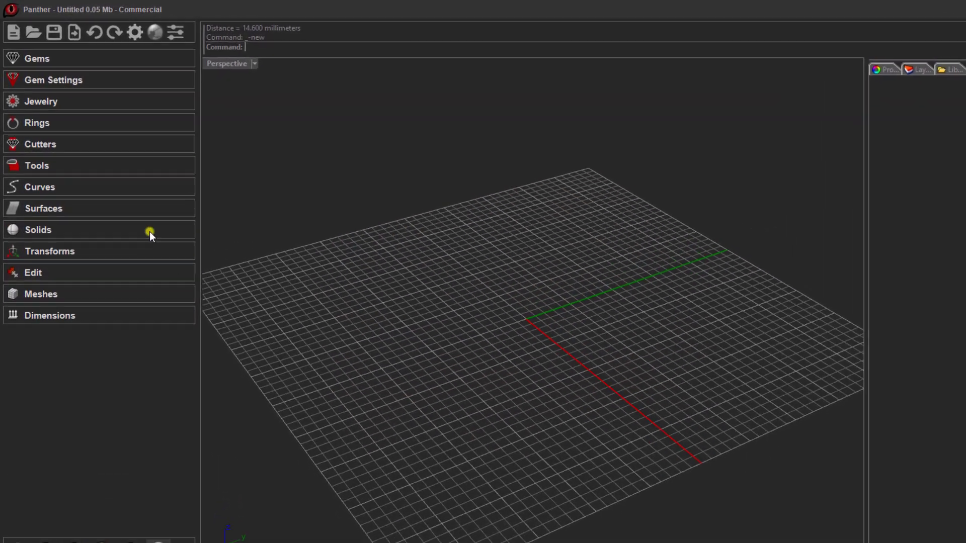
Step: Draw a center-based rectangle at the origin, 12 mm long and 14.6 mm wide
click(95, 190)
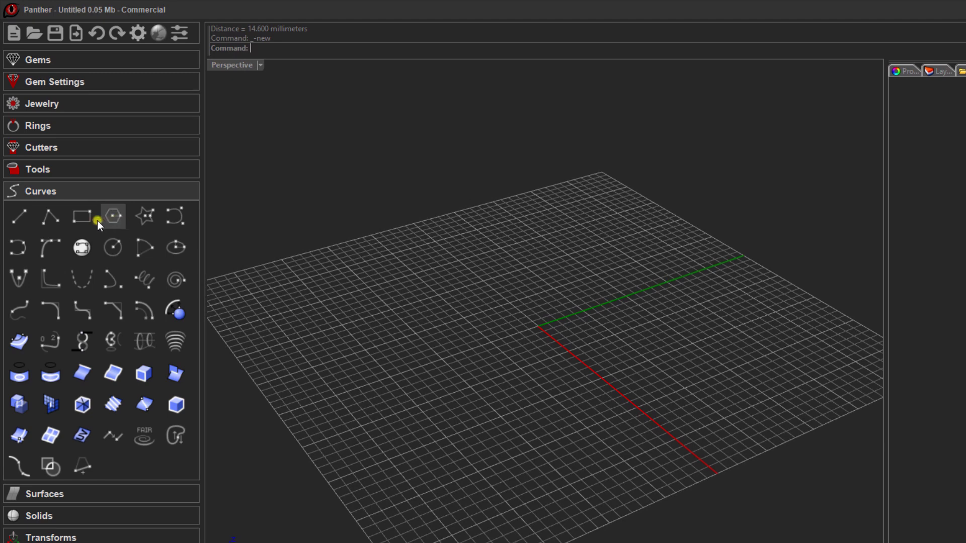
click(79, 220)
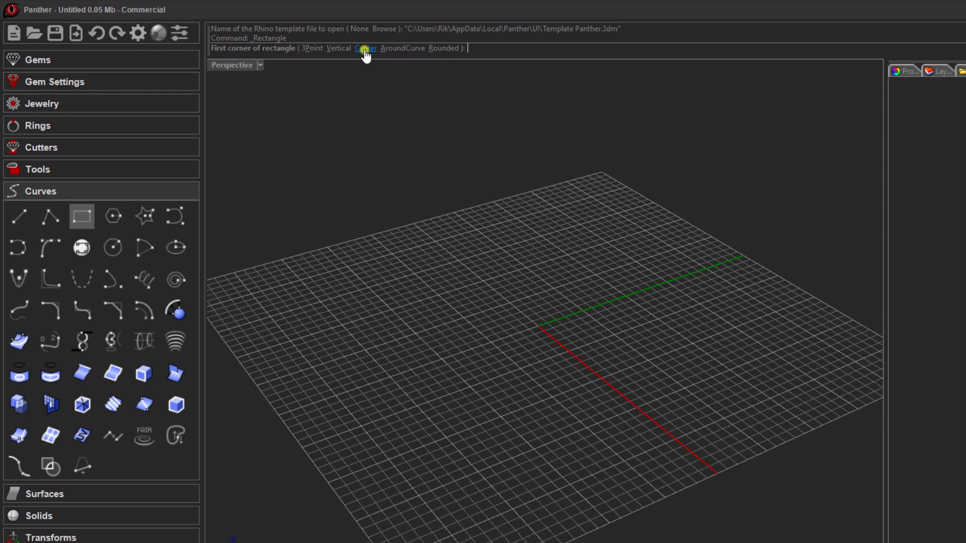
click(365, 49)
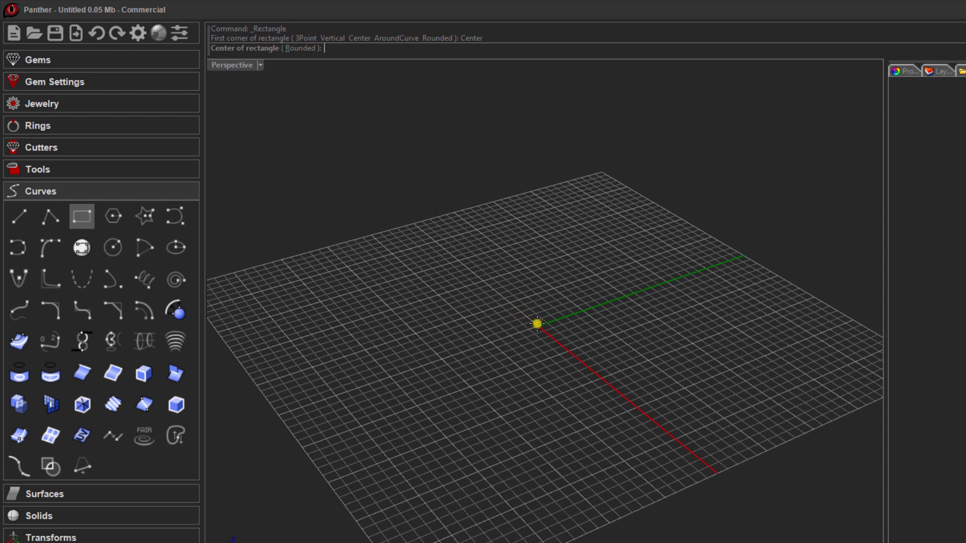
text(0)
key(Return)
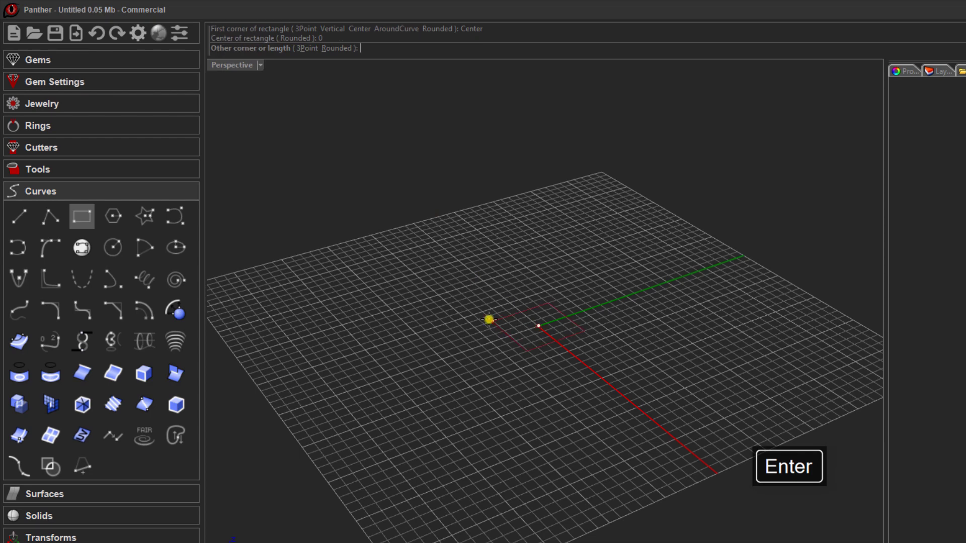
scroll(488, 319, up, 3)
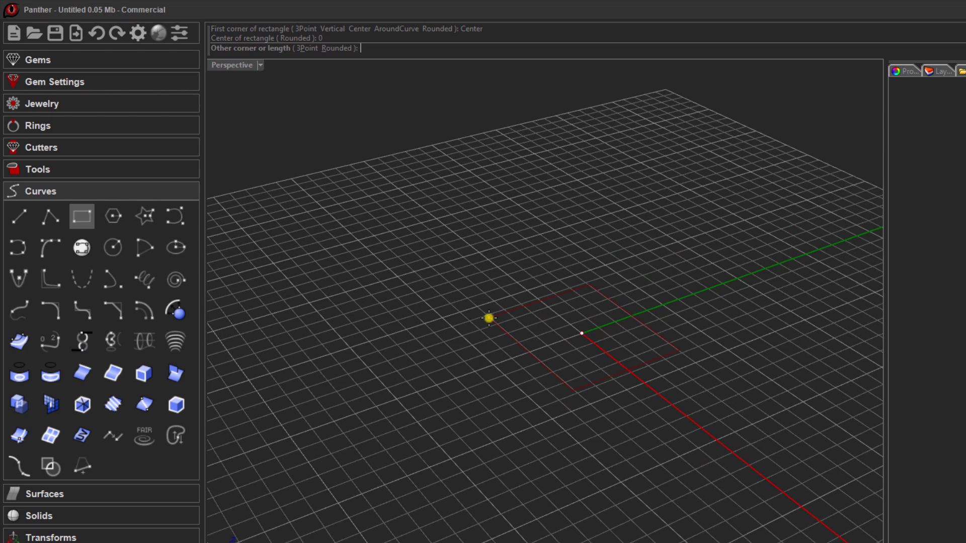
text(12)
key(Return)
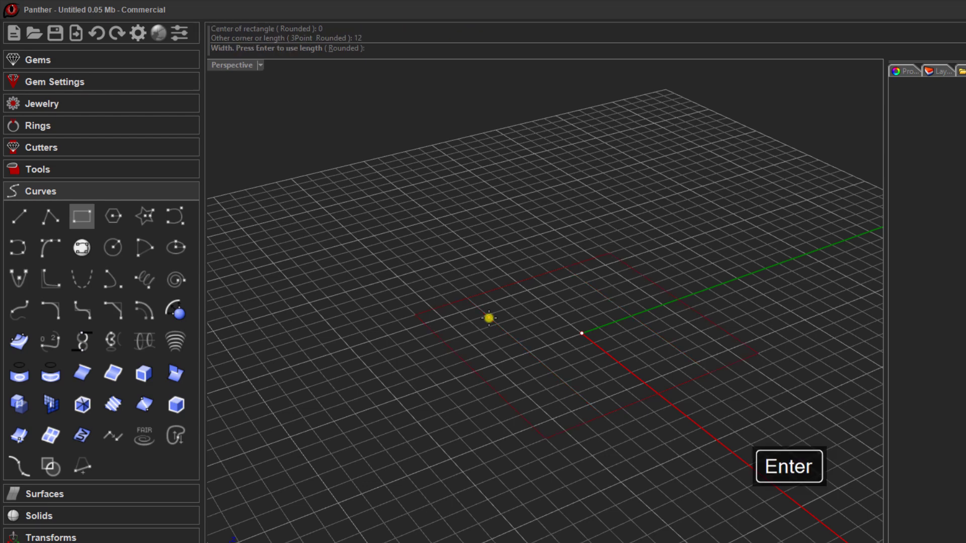
text(1)
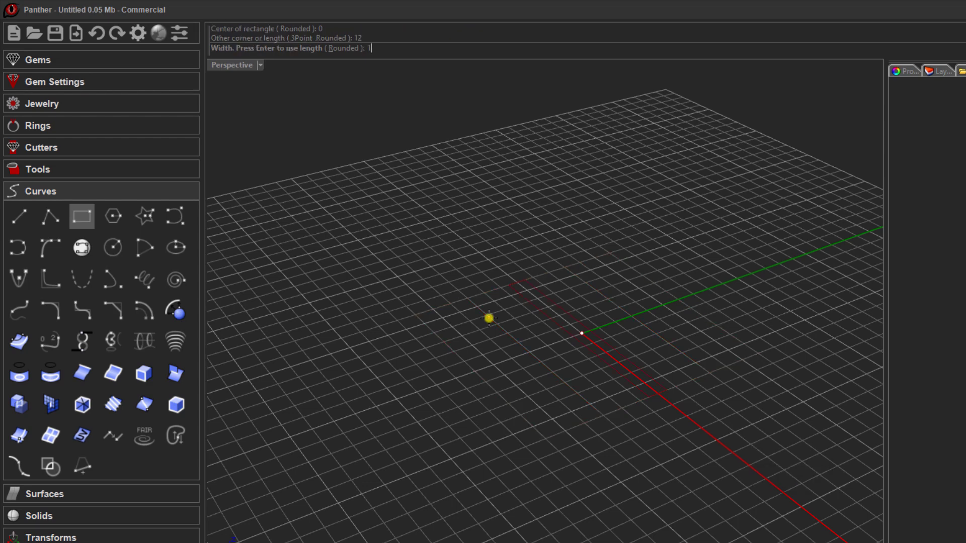
text(4.6)
key(Return)
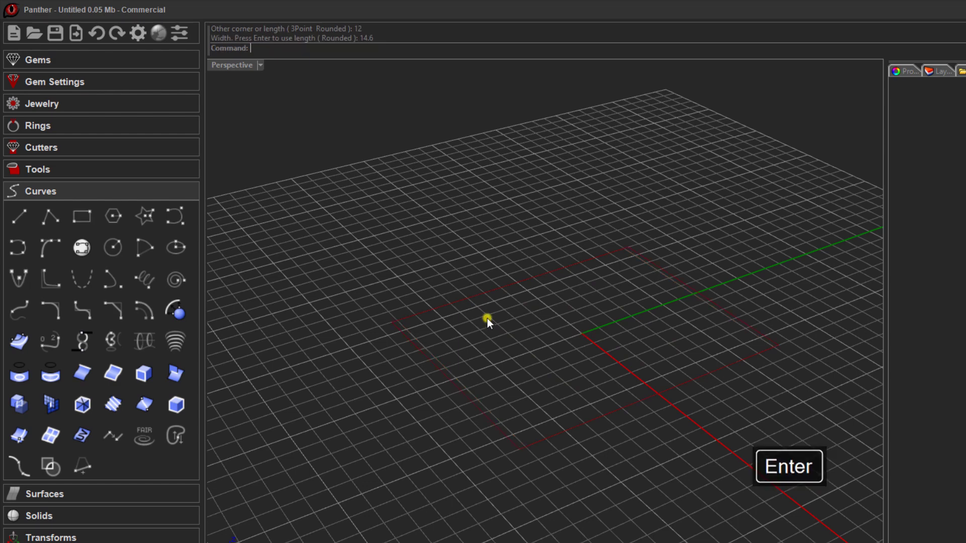
Step: Extrude the rectangle upward 2 mm as a solid, keeping the input curve
right_drag(416, 287, 565, 300)
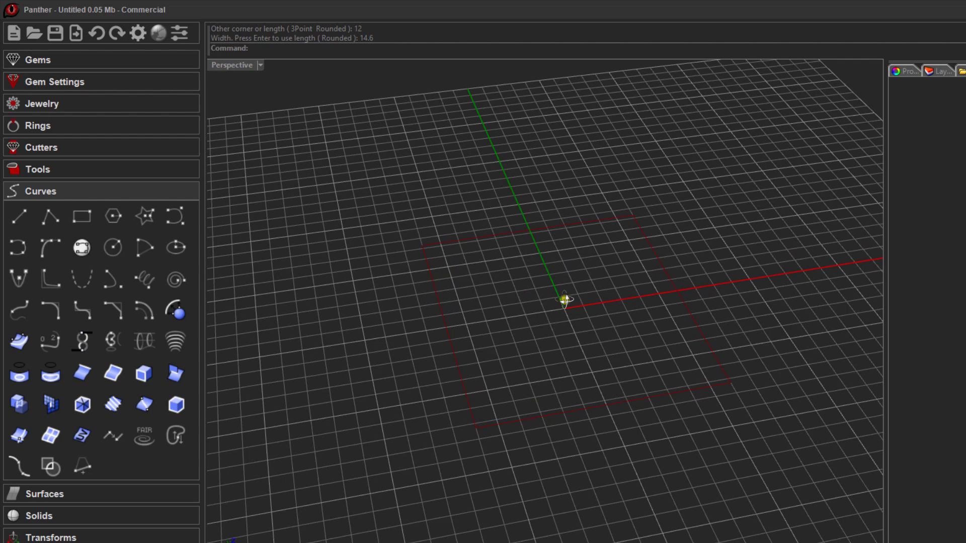
click(562, 415)
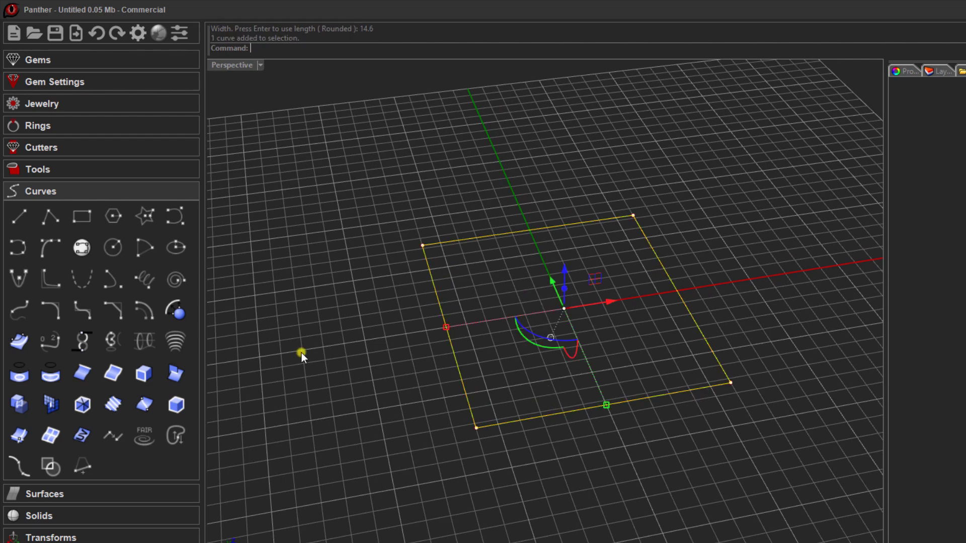
click(38, 497)
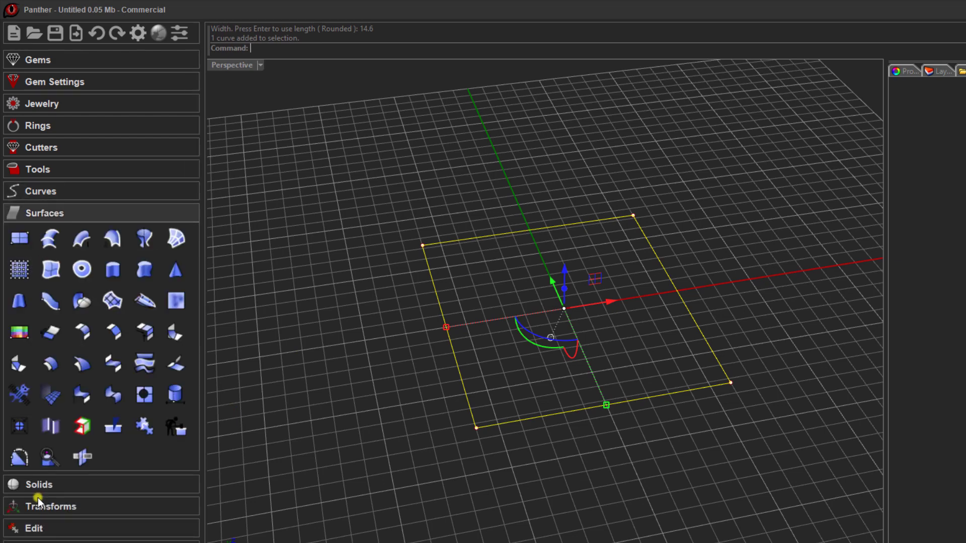
click(116, 273)
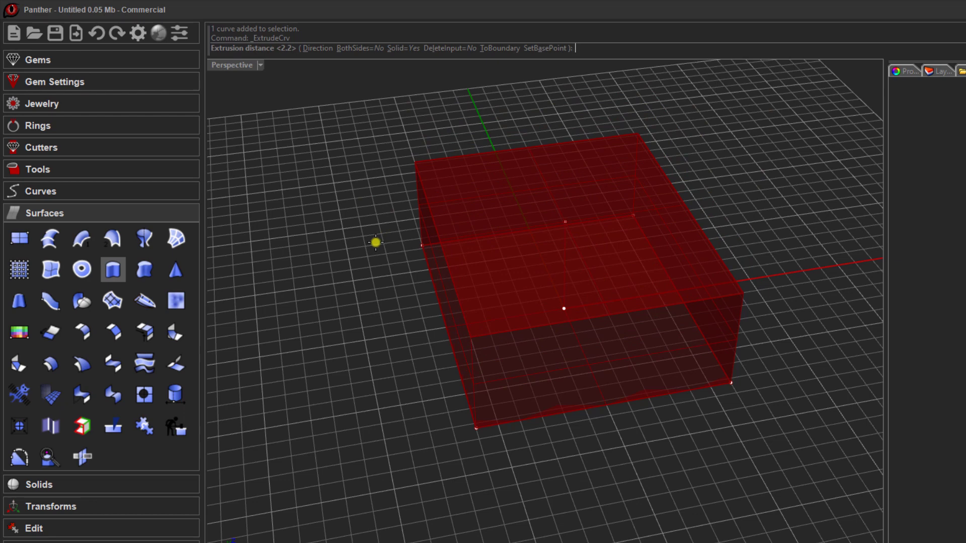
text(2)
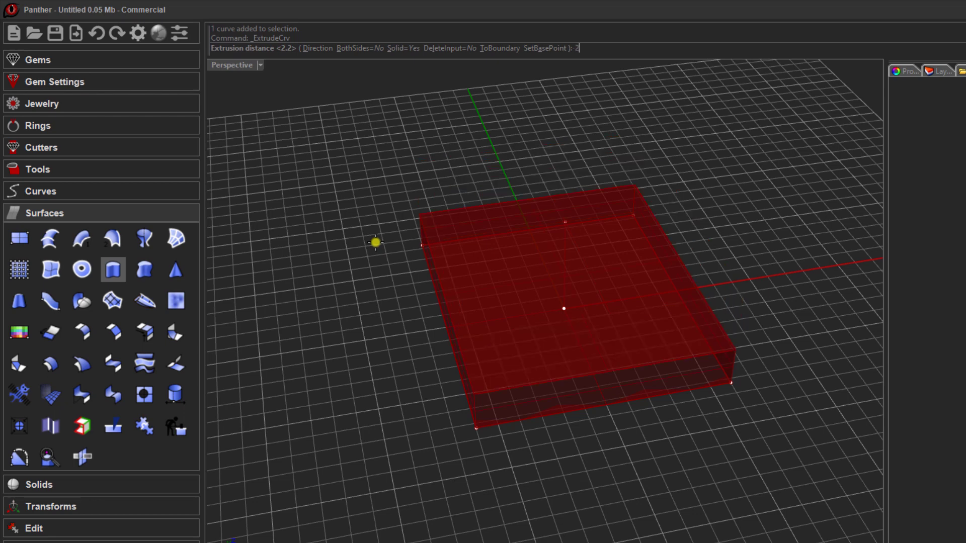
key(Return)
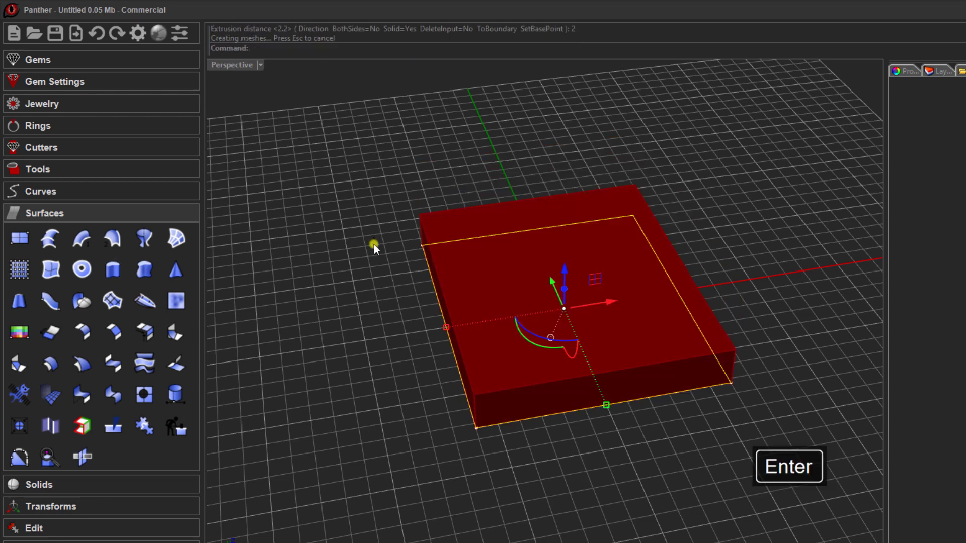
click(373, 244)
right_drag(364, 308, 384, 291)
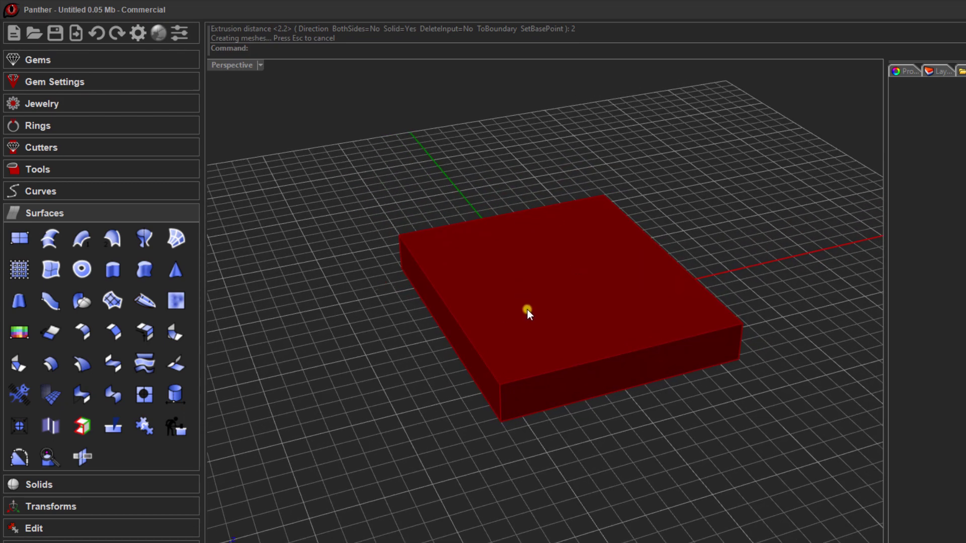
Step: Assign the extruded block to the Cutters layer and deselect it
right_drag(527, 309, 513, 337)
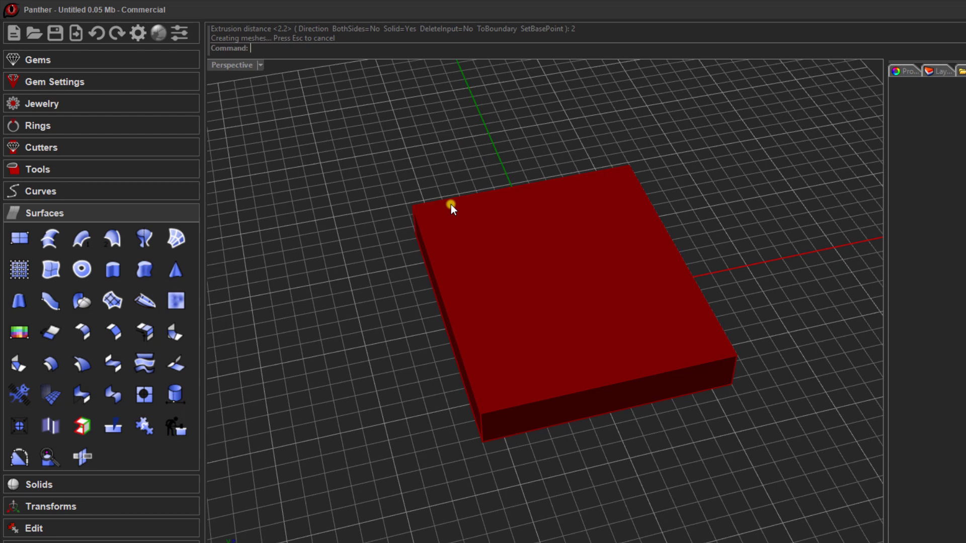
right_drag(362, 445, 402, 398)
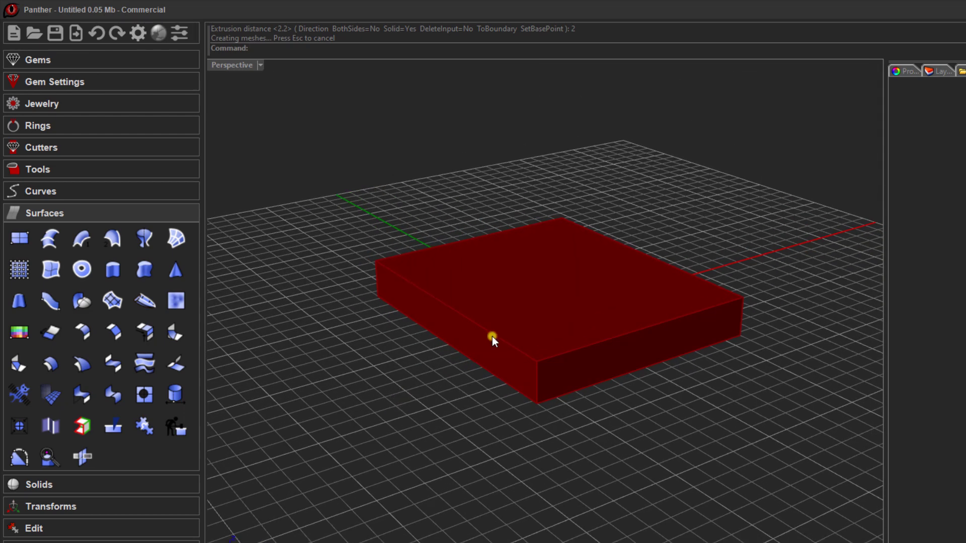
click(524, 295)
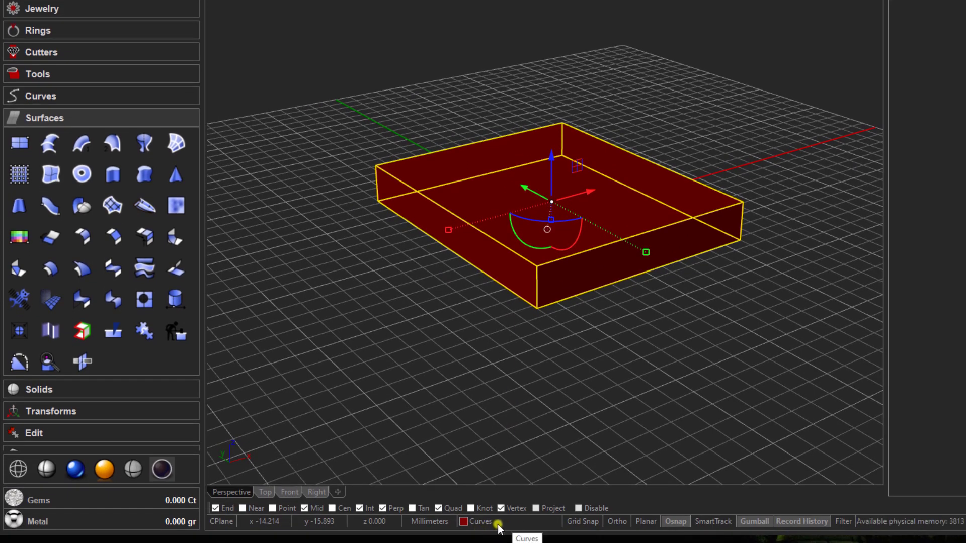
click(503, 526)
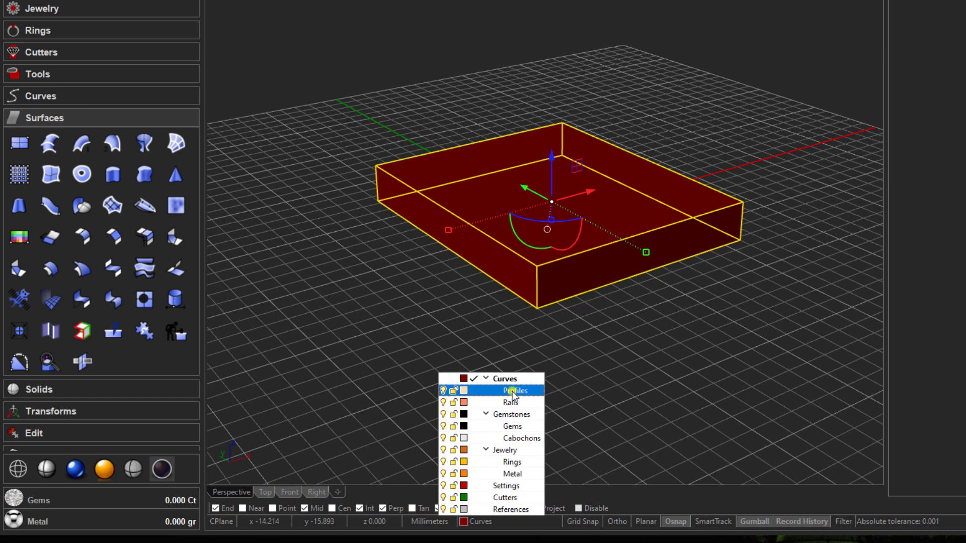
click(510, 498)
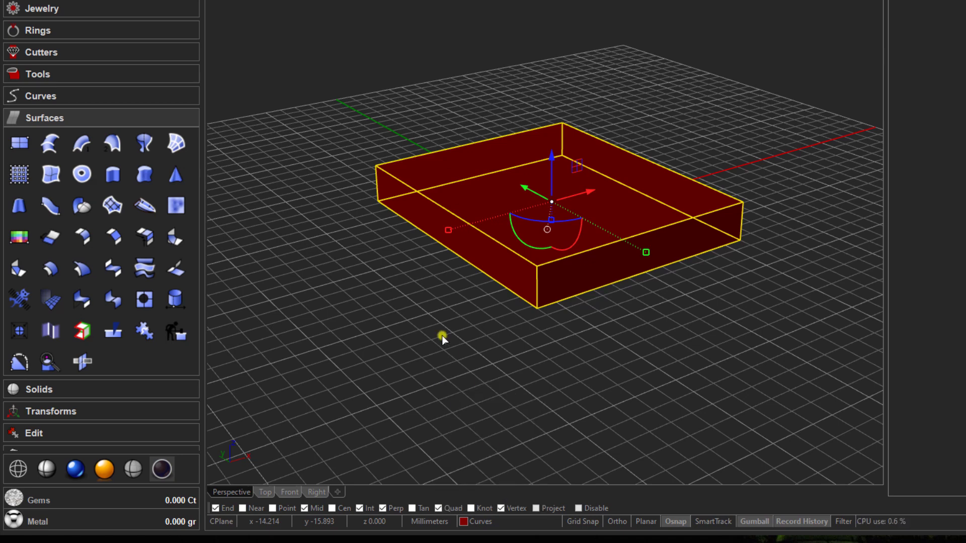
click(443, 336)
right_drag(442, 336, 425, 368)
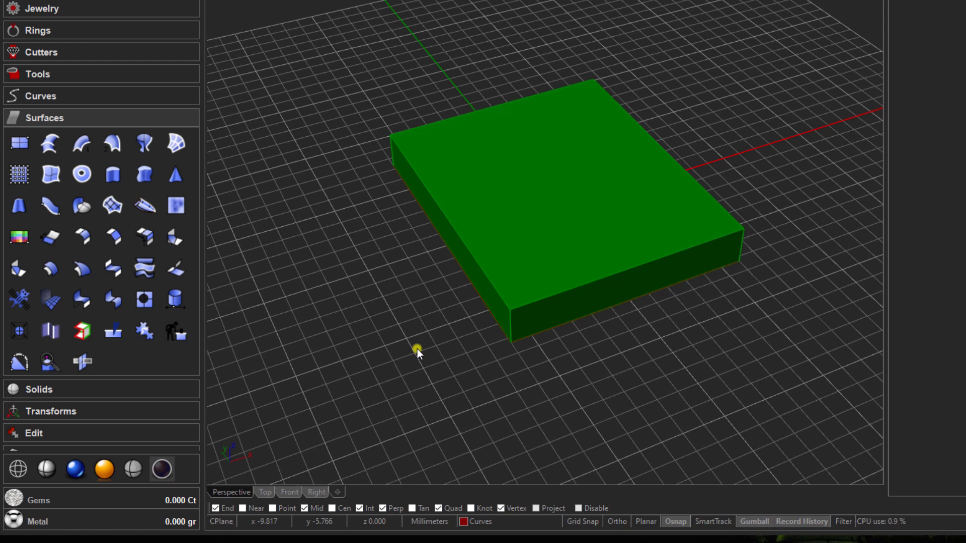
Step: Draw a line from corner to corner along the block's 14.6 mm top edge on the negative X side
click(34, 96)
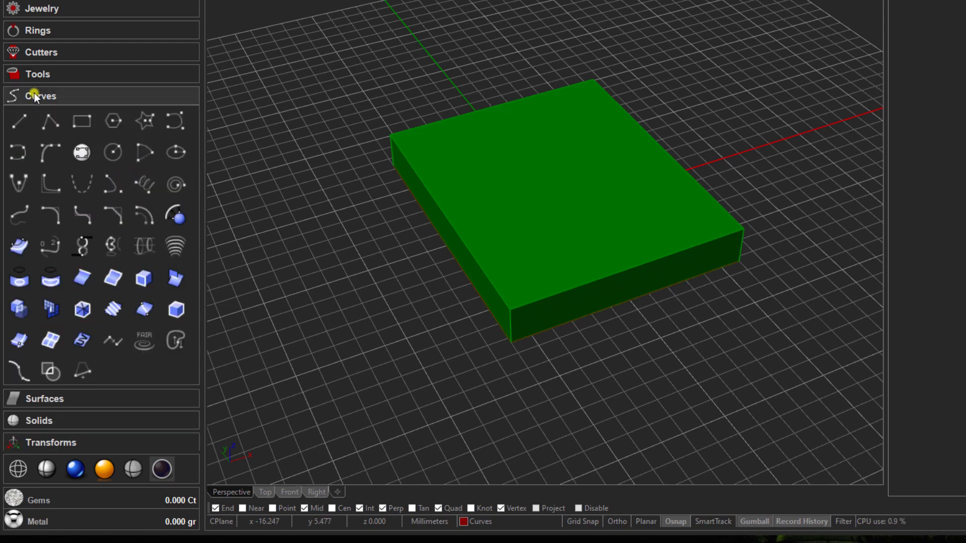
click(20, 125)
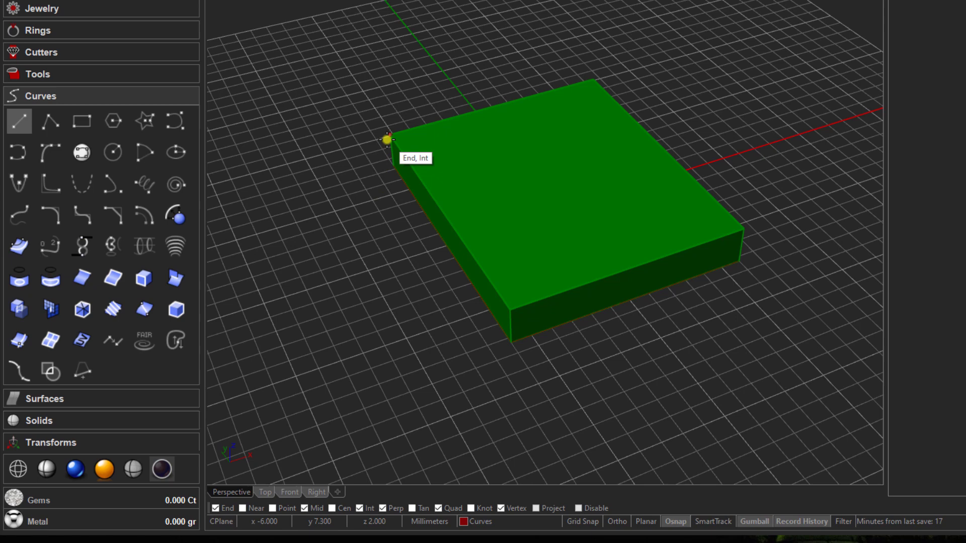
click(386, 139)
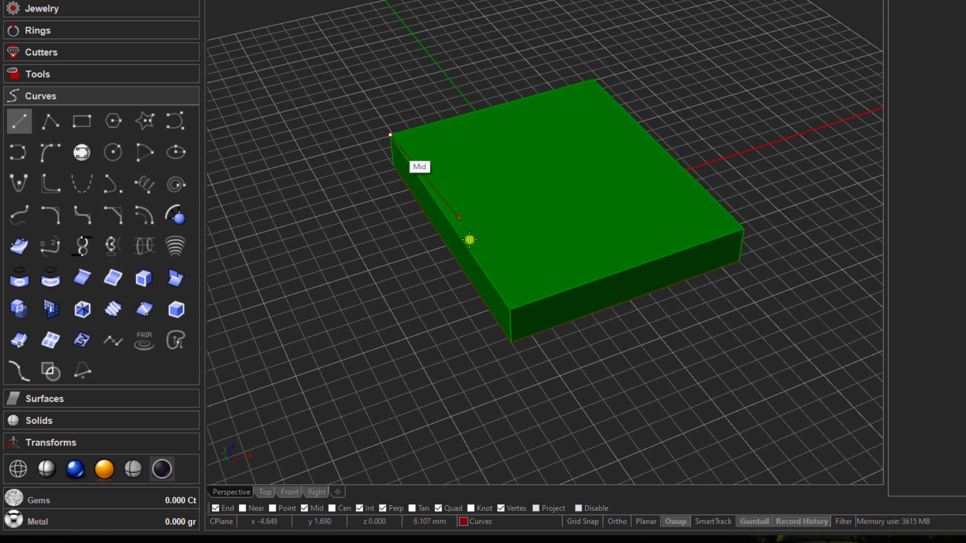
click(510, 304)
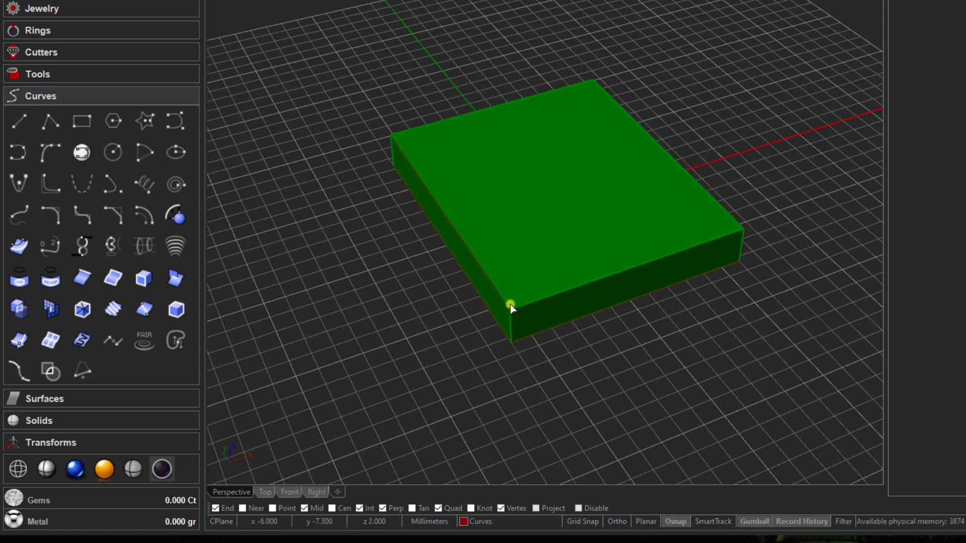
right_drag(417, 310, 367, 213)
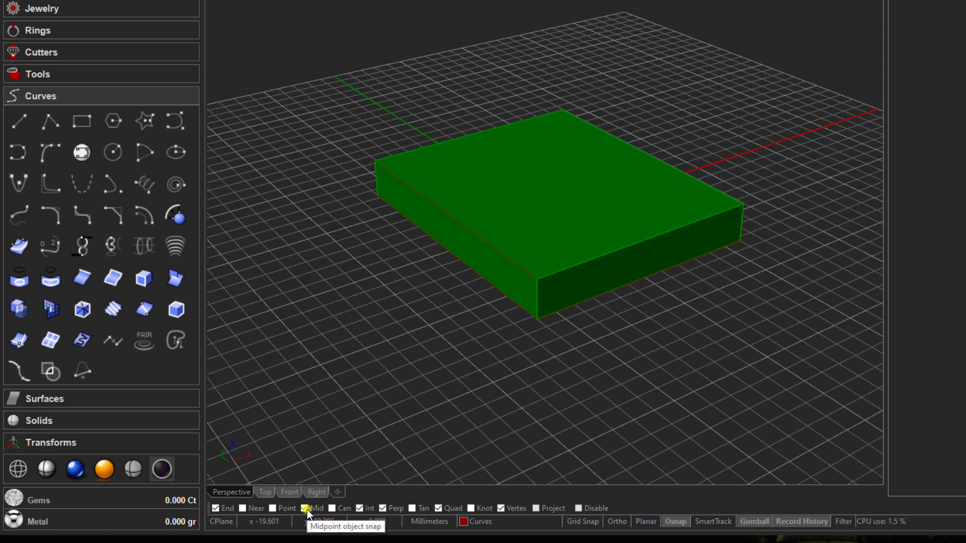
Step: Move the edge line 1.6 mm inward along X across the block's top face
right_drag(533, 334, 520, 351)
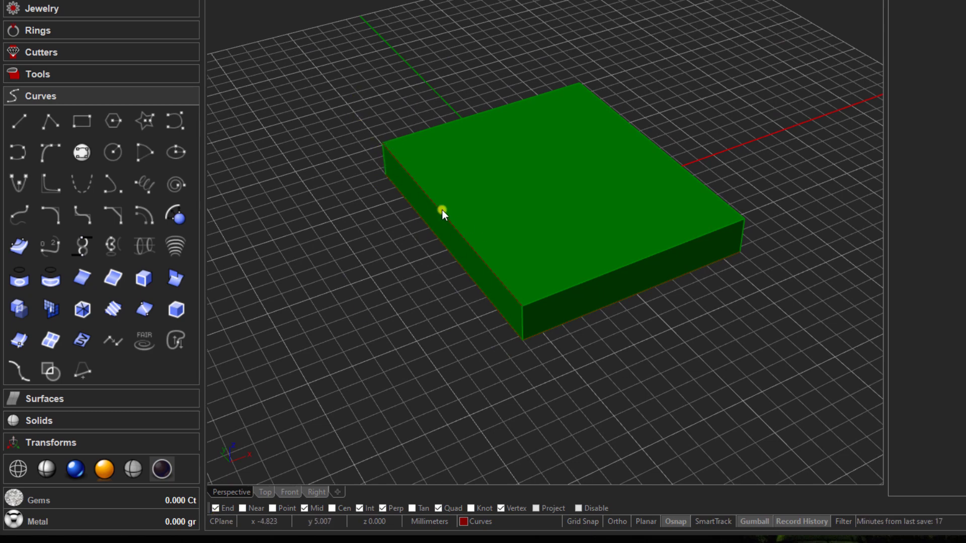
right_drag(479, 302, 455, 239)
click(460, 233)
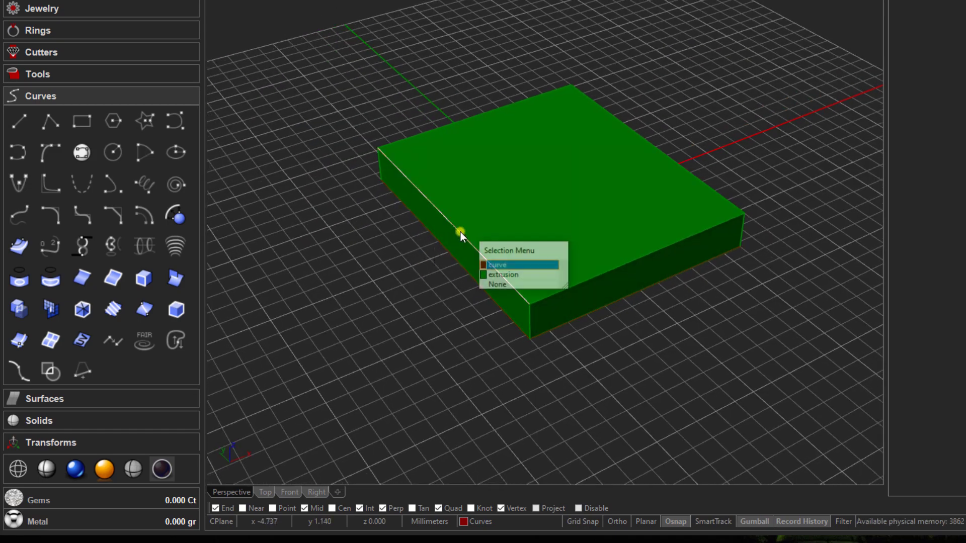
click(491, 265)
right_drag(414, 286, 384, 280)
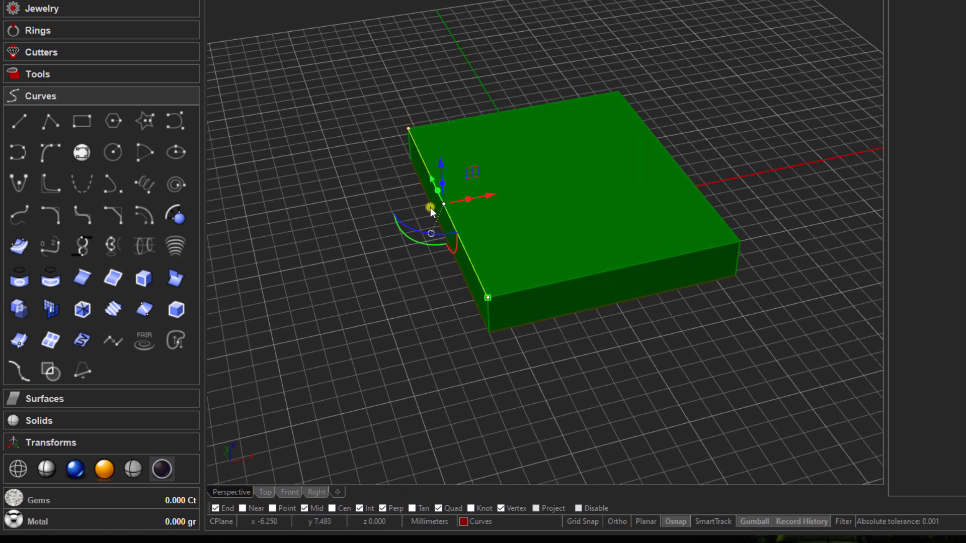
scroll(445, 294, up, 1)
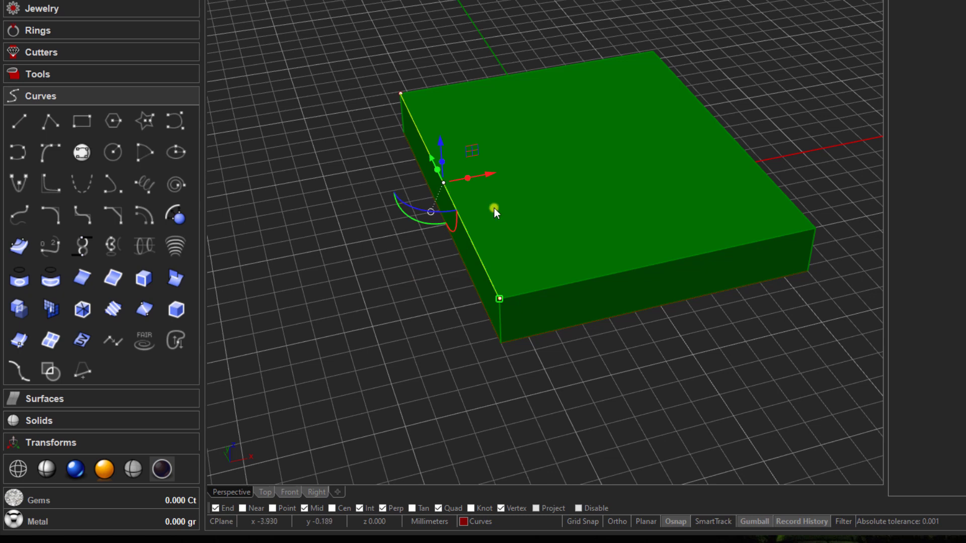
click(491, 175)
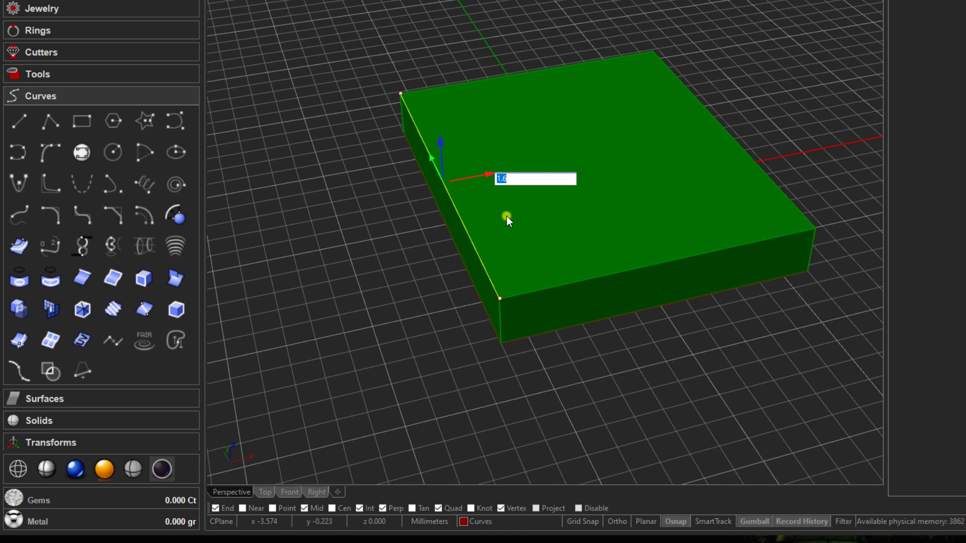
key(Return)
click(381, 202)
right_drag(381, 204, 358, 237)
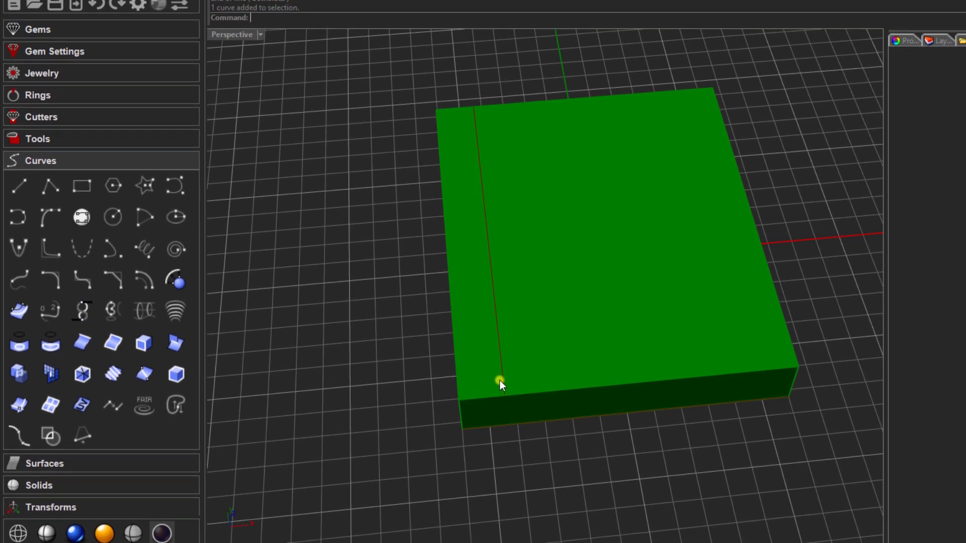
Step: Place gems with Gems on Curve along the line on the block's top face, using the extrusion as the reference object
click(43, 59)
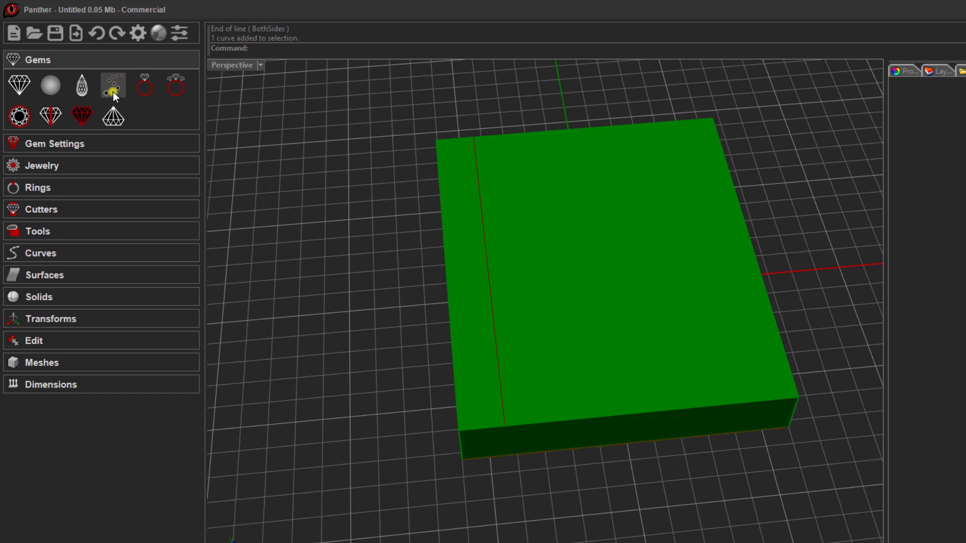
click(484, 238)
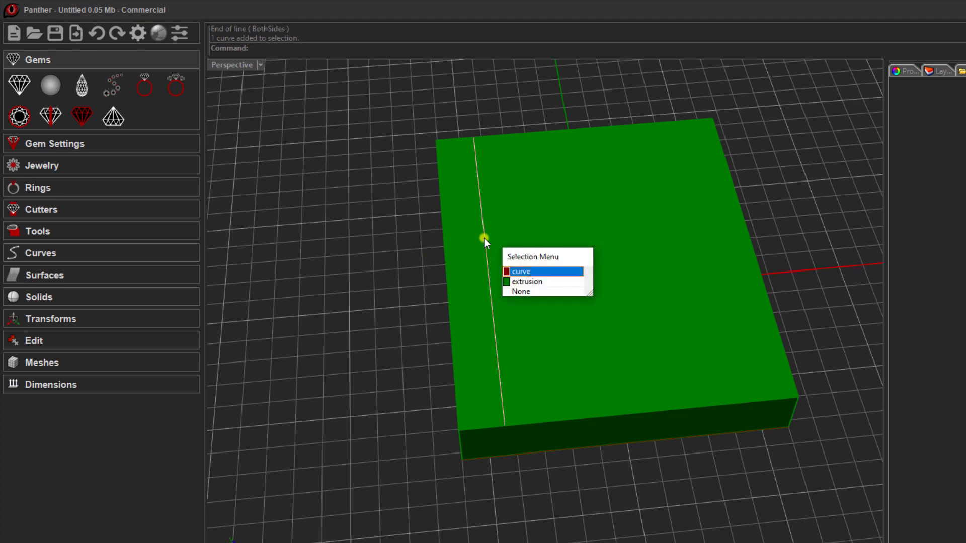
click(532, 271)
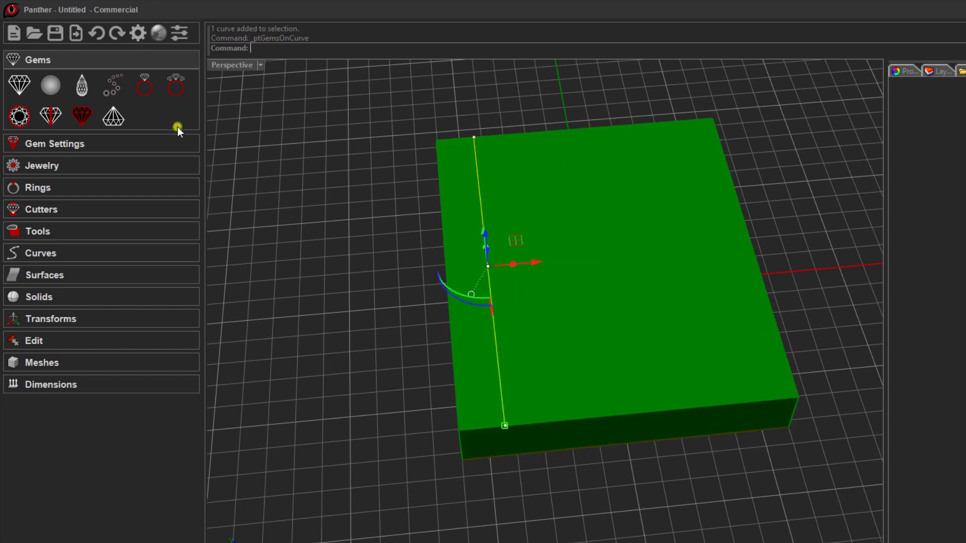
click(114, 89)
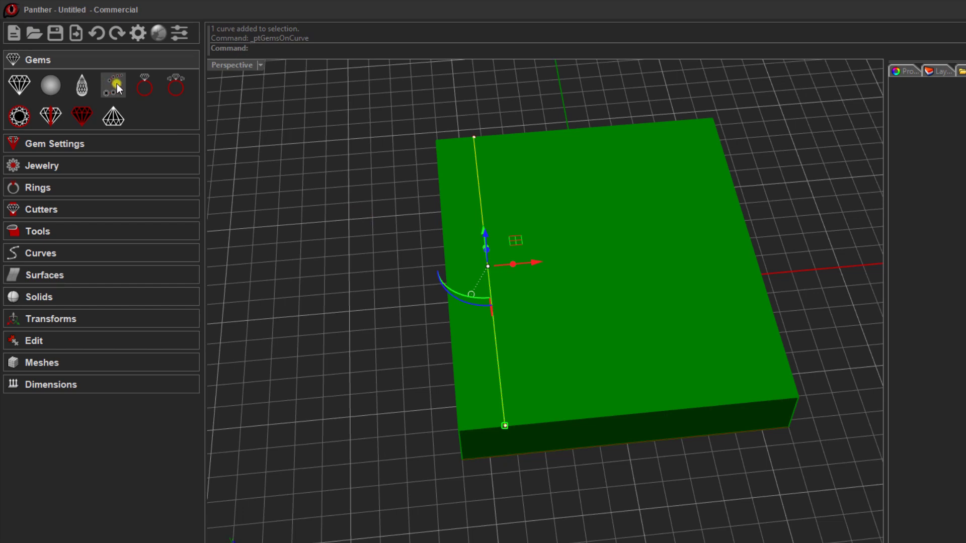
click(117, 88)
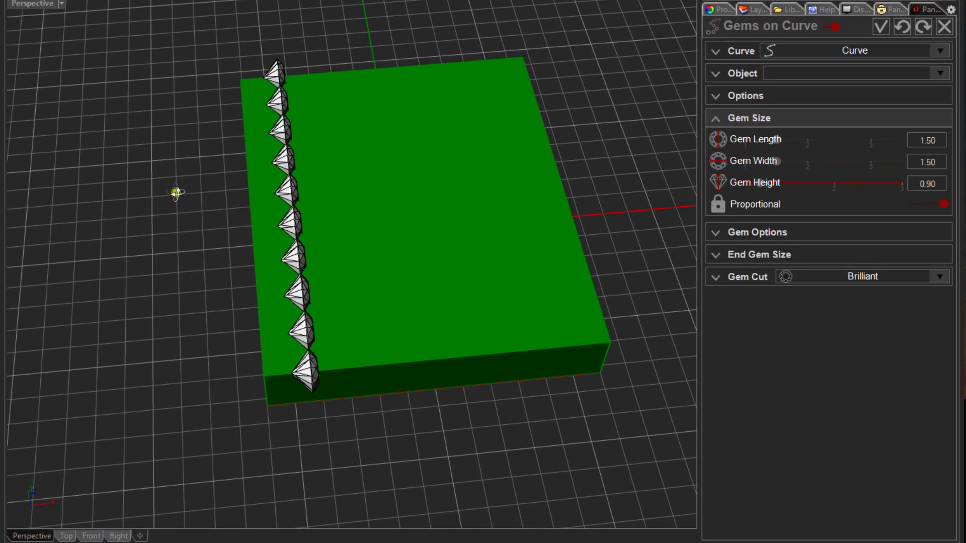
mouse_move(176, 192)
right_down()
mouse_move(147, 160)
mouse_move(182, 187)
right_up()
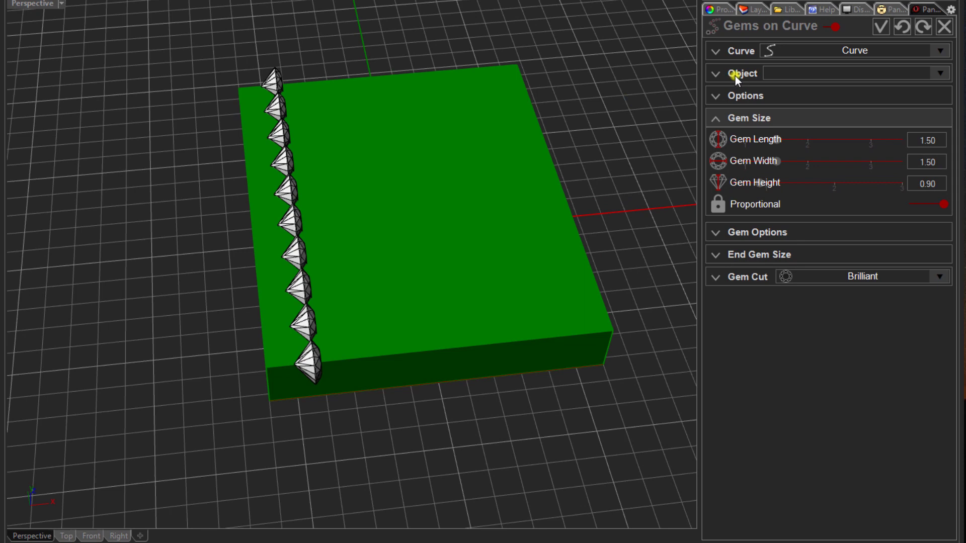
click(814, 72)
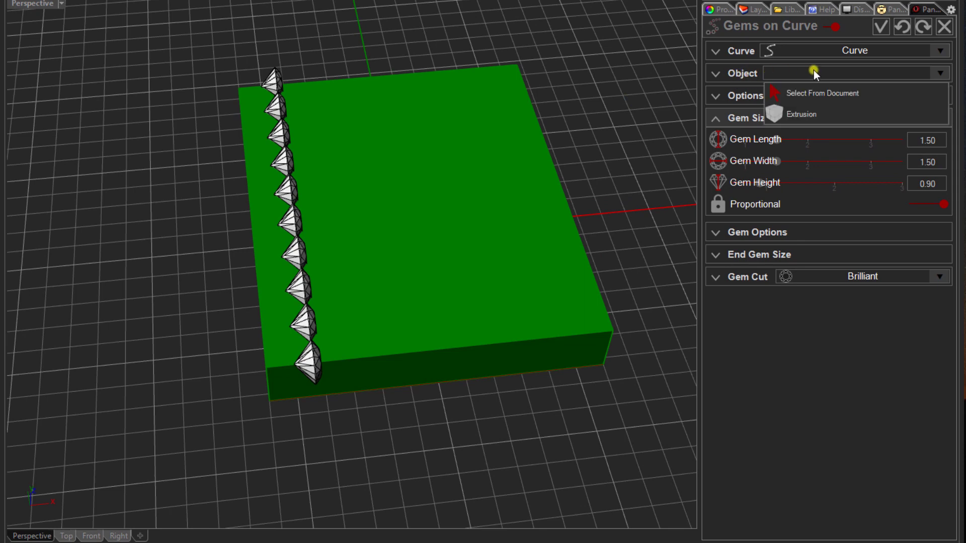
click(802, 114)
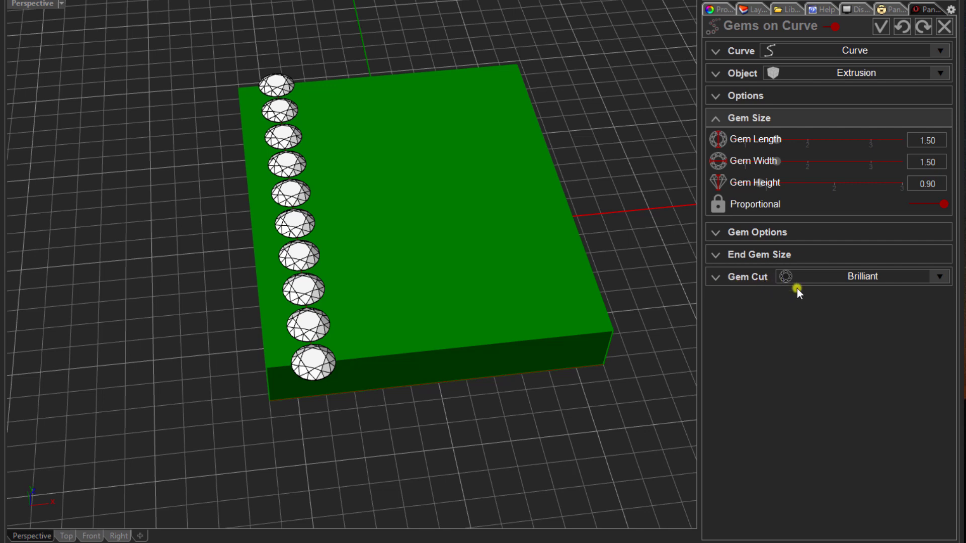
Step: Change the gem cut to Princess and set the gem length to 2.00 with proportional sizing
click(939, 277)
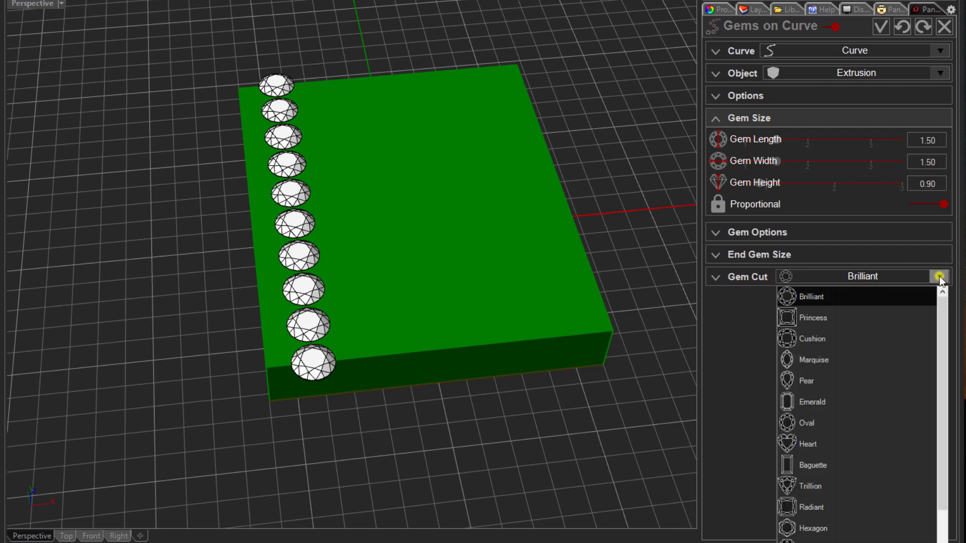
click(856, 318)
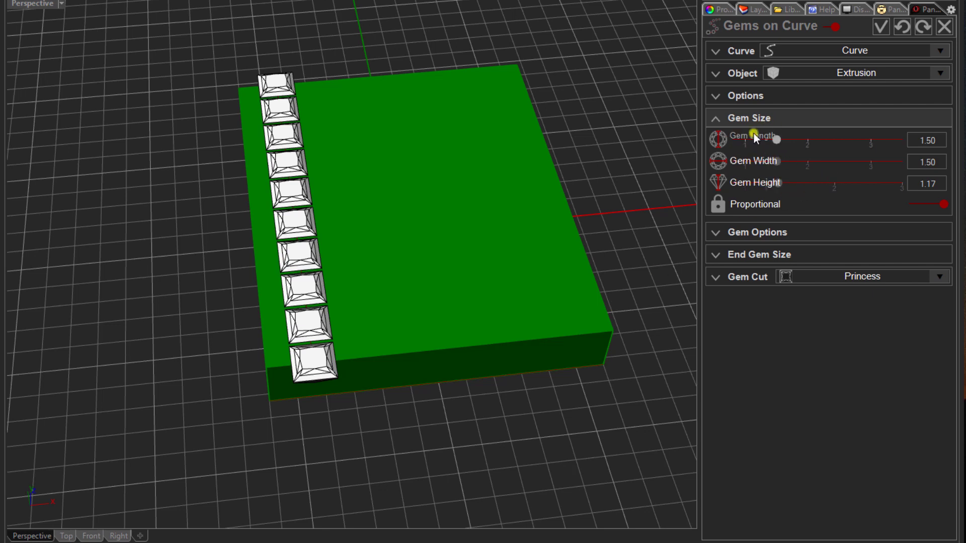
double_click(940, 141)
text(2)
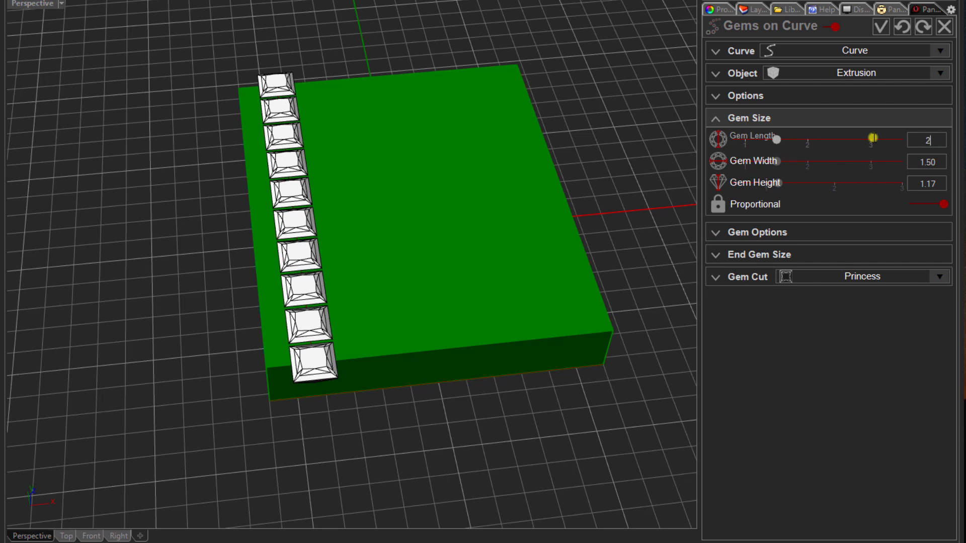
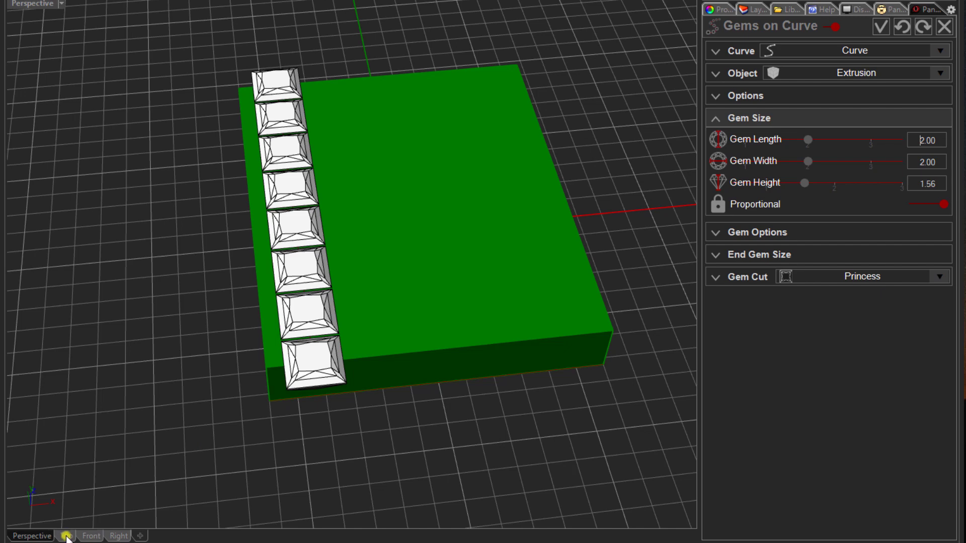
Step: Shorten the gem line at both ends in the Top view so the princess gems lie inside the block's short edges
click(66, 535)
scroll(205, 391, up, 5)
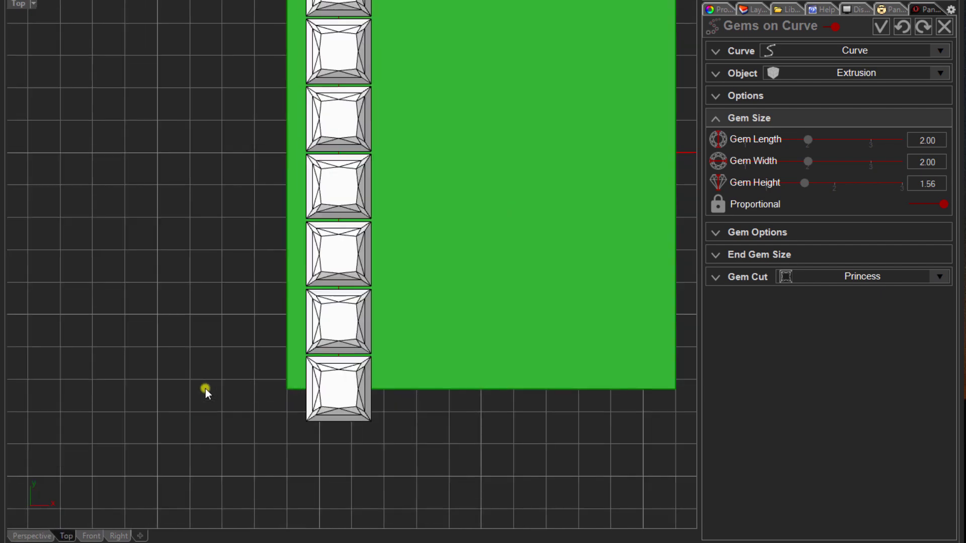
scroll(205, 388, down, 2)
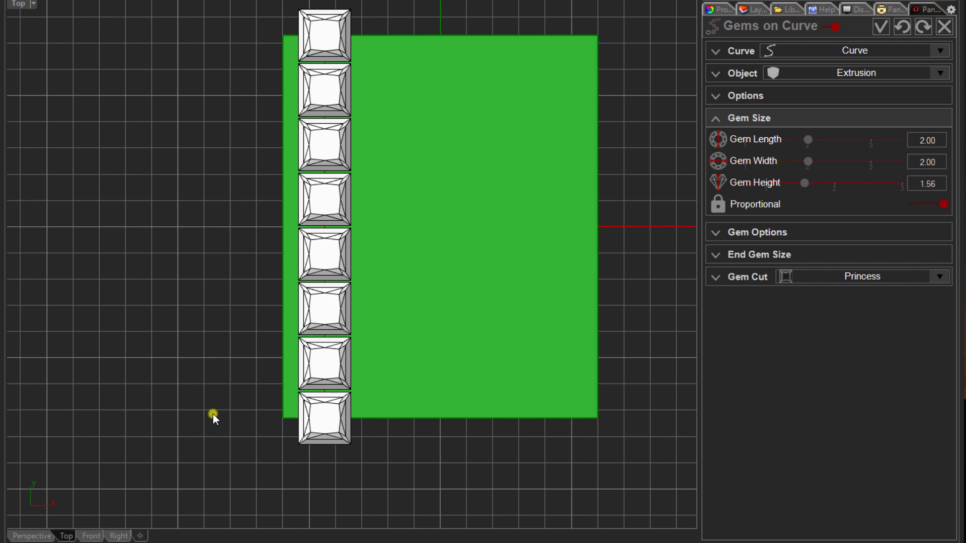
scroll(330, 409, up, 2)
scroll(330, 411, up, 3)
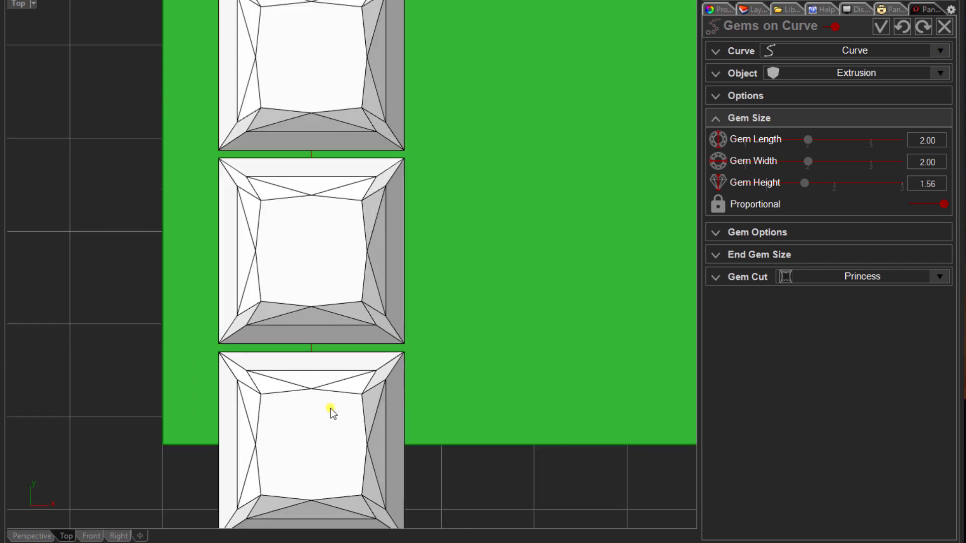
click(306, 335)
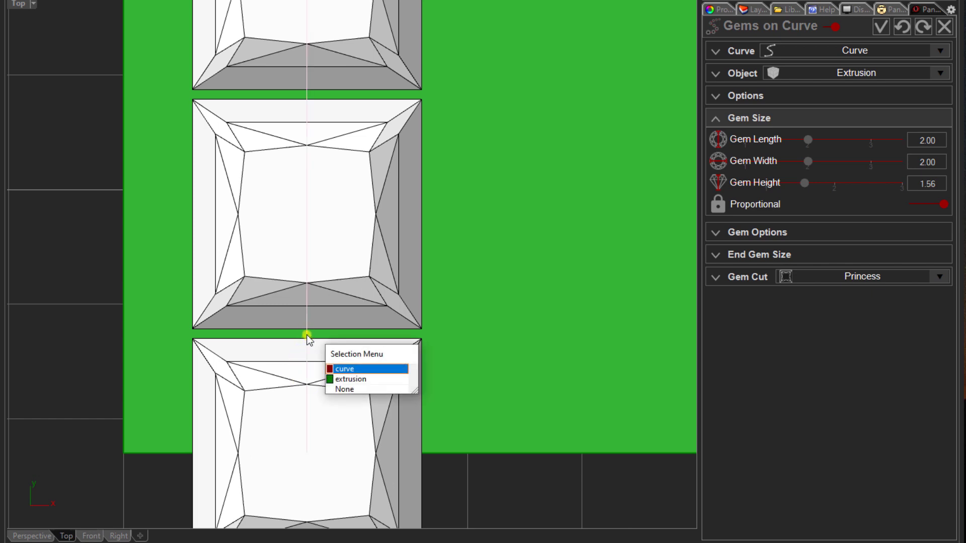
click(344, 369)
scroll(281, 338, down, 5)
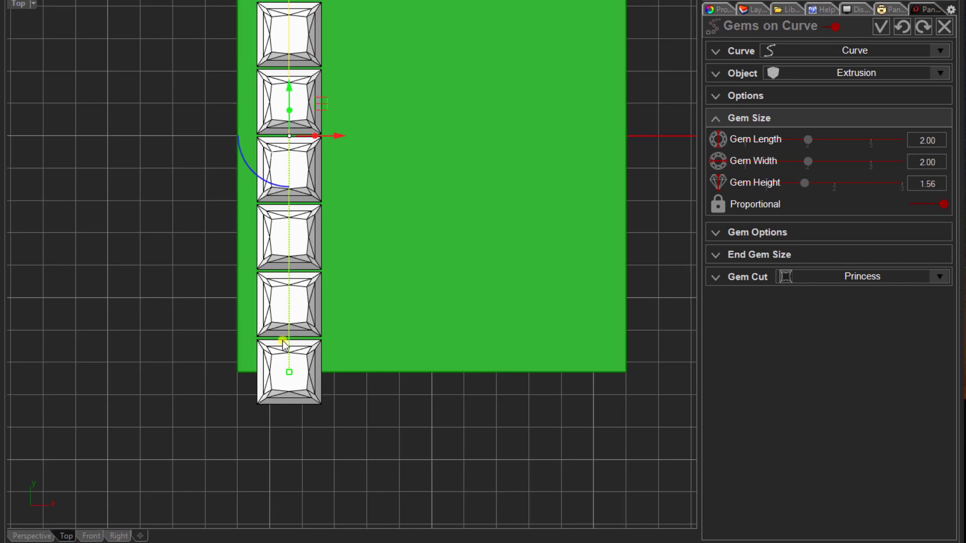
right_drag(369, 327, 415, 431)
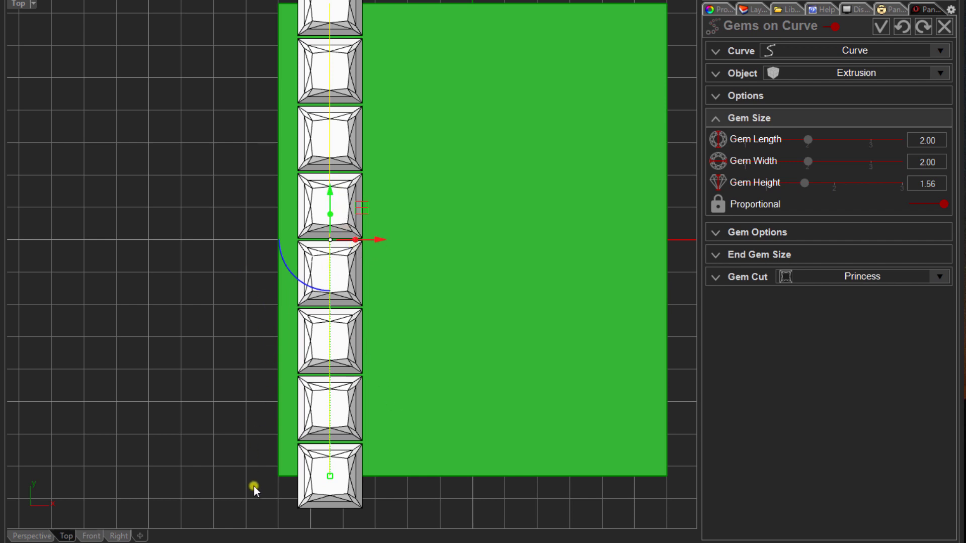
scroll(222, 405, down, 4)
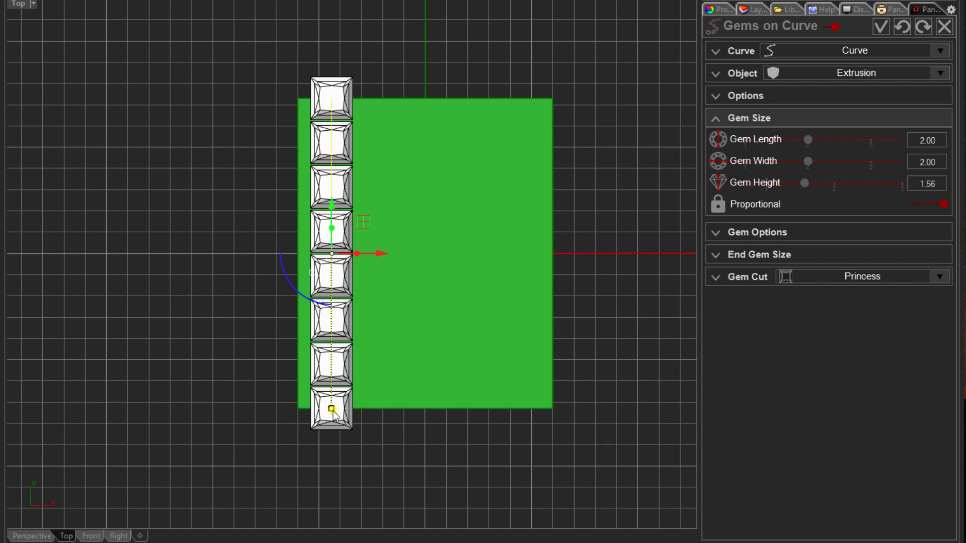
scroll(282, 424, up, 3)
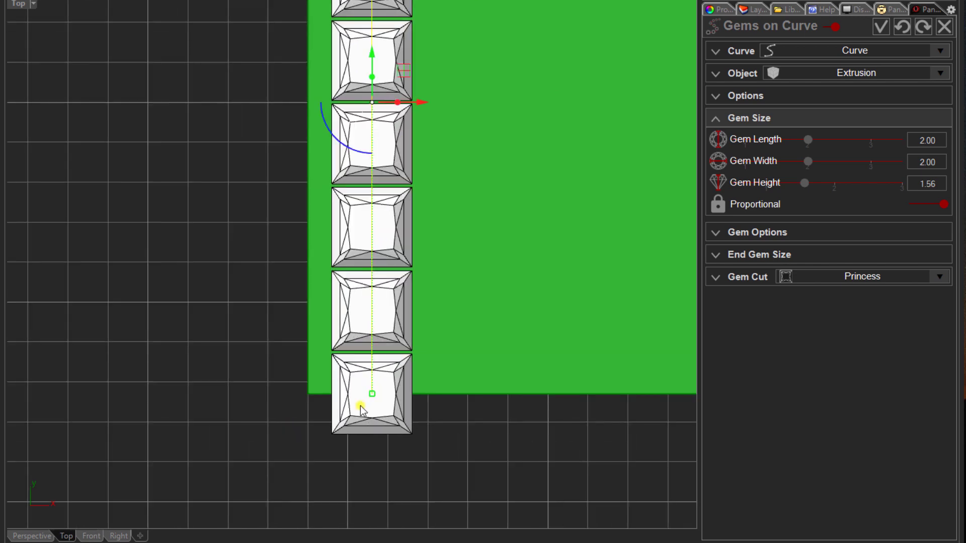
scroll(255, 431, down, 3)
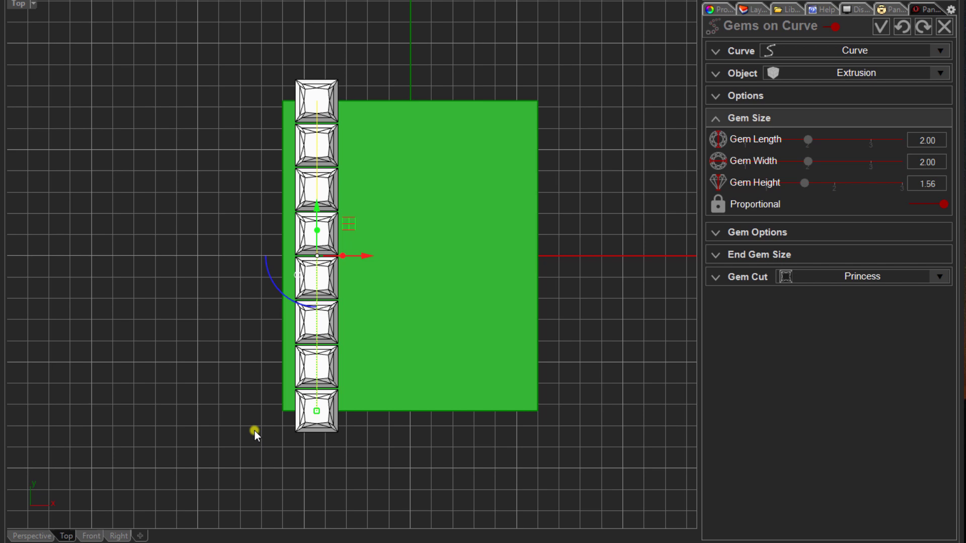
scroll(256, 421, up, 2)
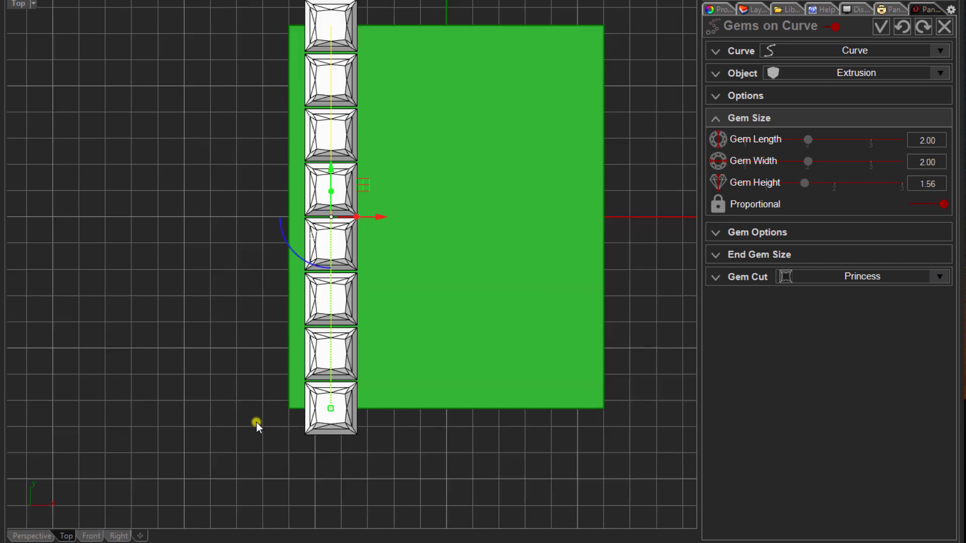
right_drag(255, 421, 201, 446)
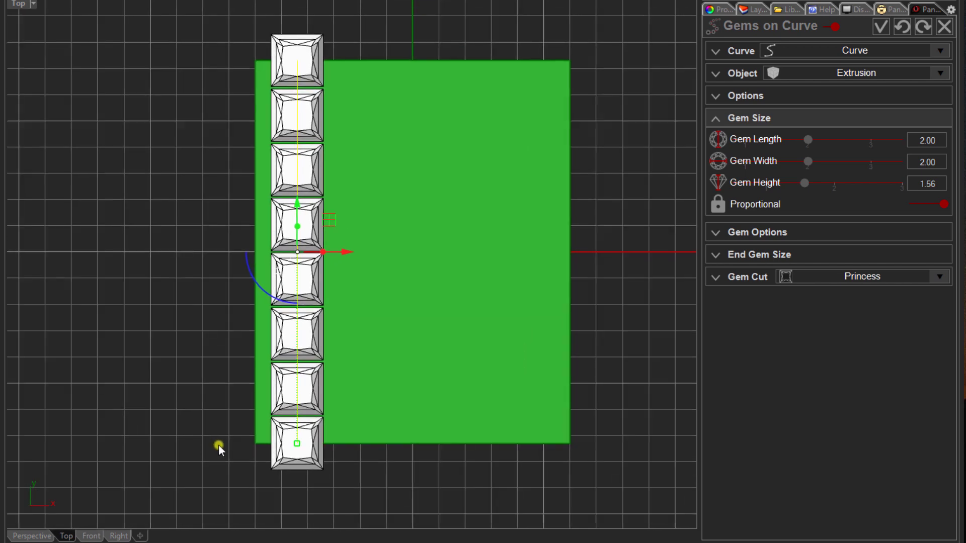
drag(290, 448, 298, 407)
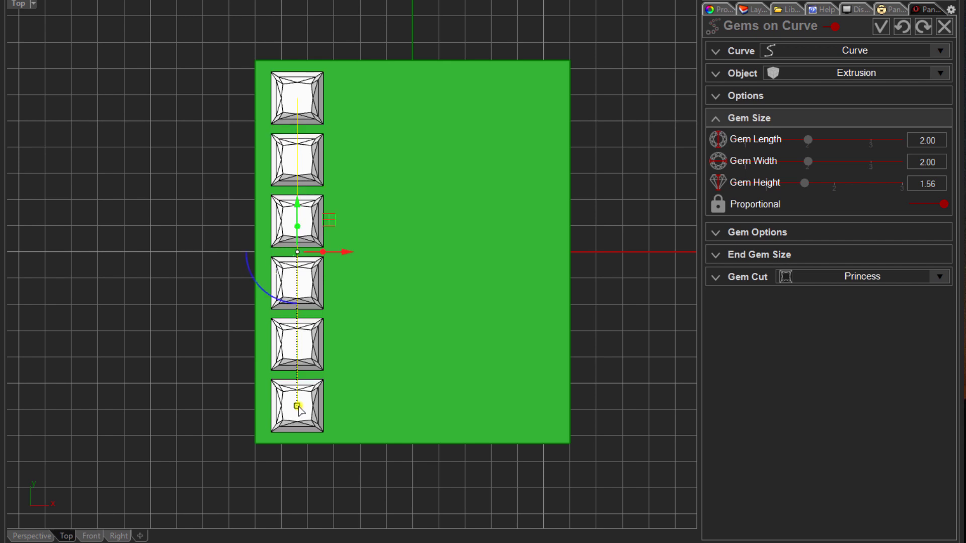
drag(298, 407, 297, 401)
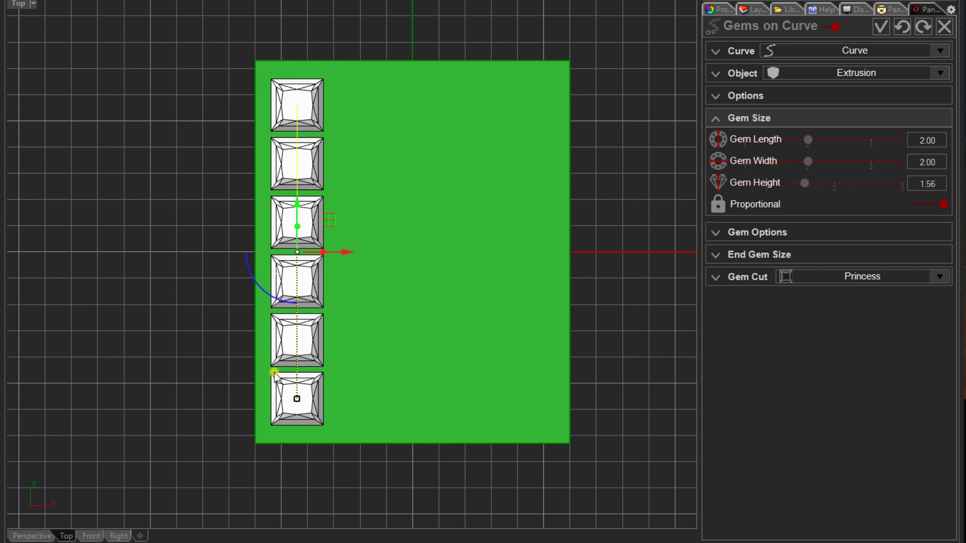
Step: Check the gem spacing along the line and accept the Gems on Curve row
scroll(236, 150, up, 3)
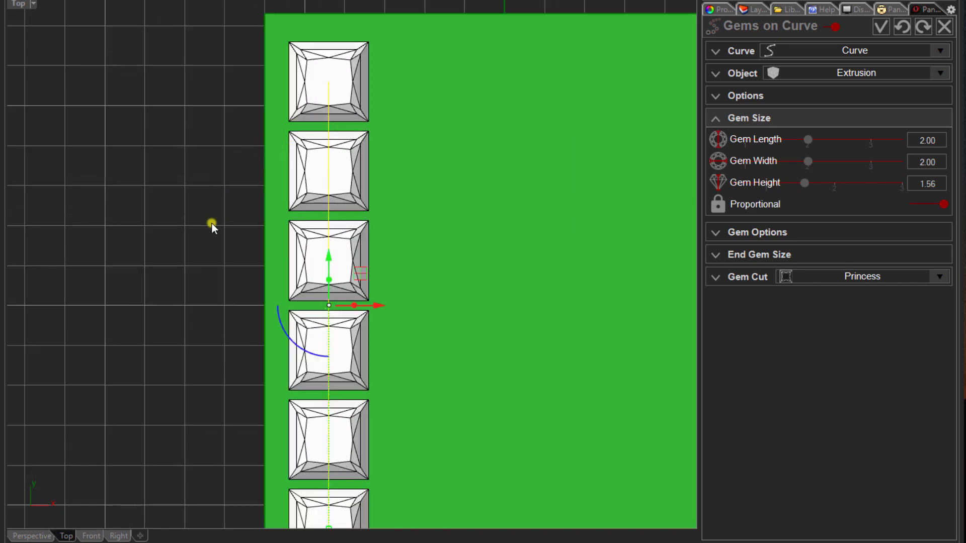
scroll(212, 224, down, 1)
mouse_move(207, 236)
right_down()
mouse_move(228, 197)
mouse_move(211, 232)
right_up()
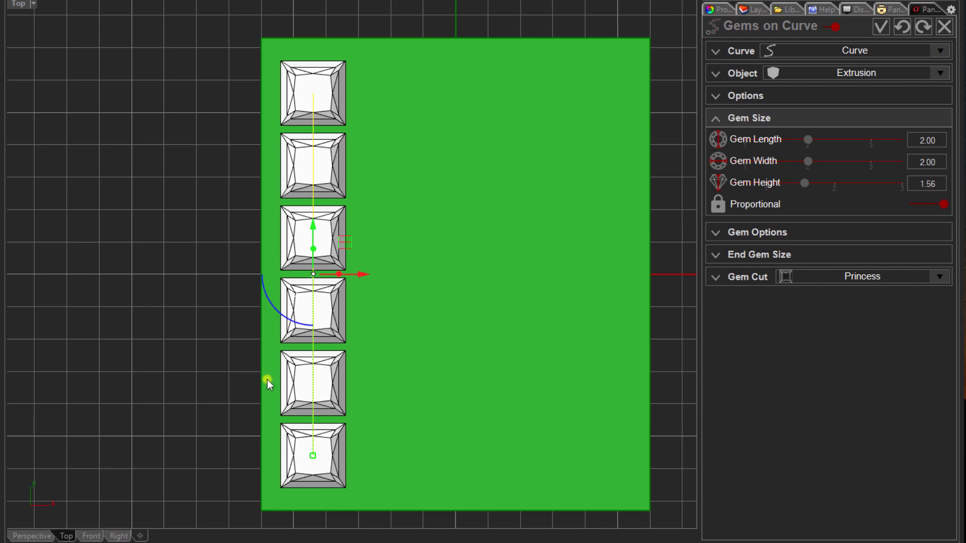
click(882, 29)
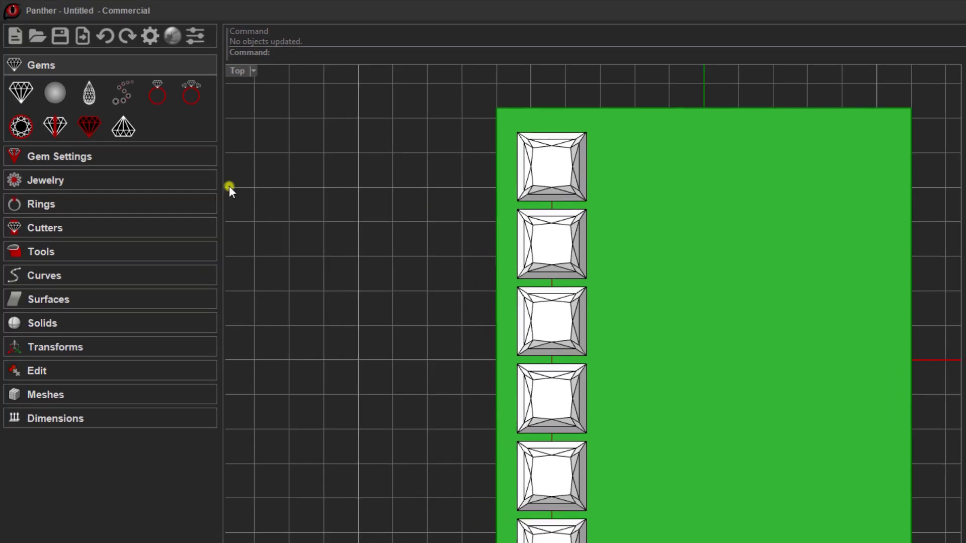
Step: Select the row of princess gems and add prongs to it with Prongs Row
click(112, 156)
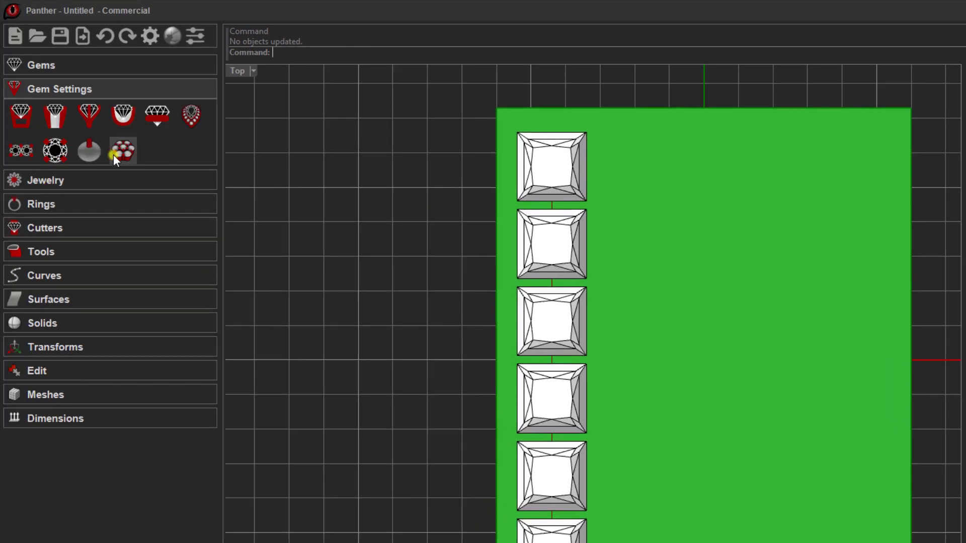
click(569, 170)
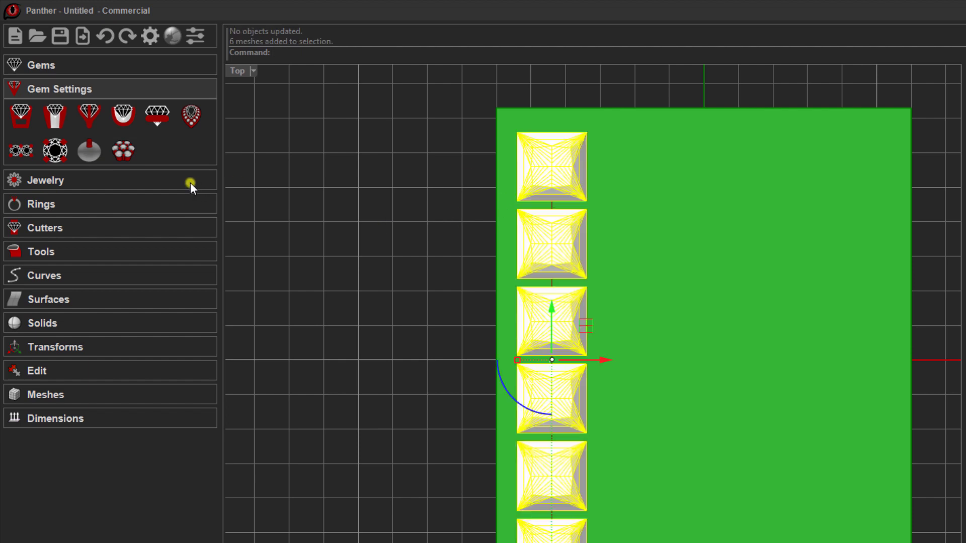
click(19, 151)
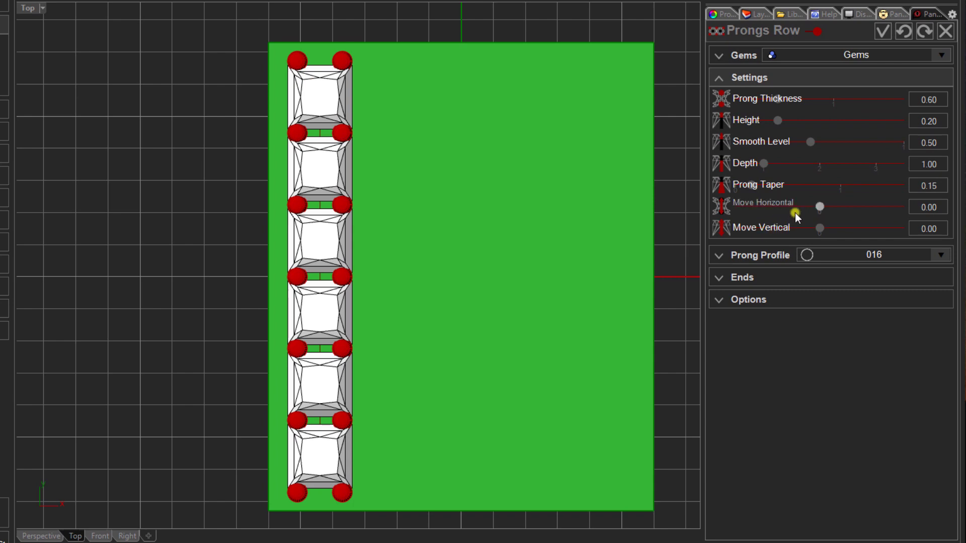
Step: Set the prongs' Move Horizontal to -0.80 and the prong thickness to 0.70
drag(819, 207, 716, 210)
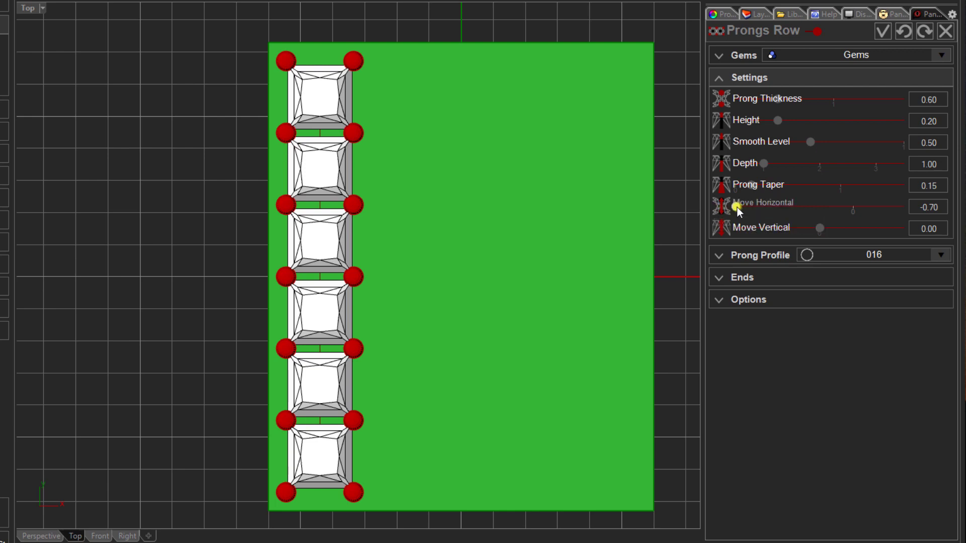
drag(720, 207, 700, 208)
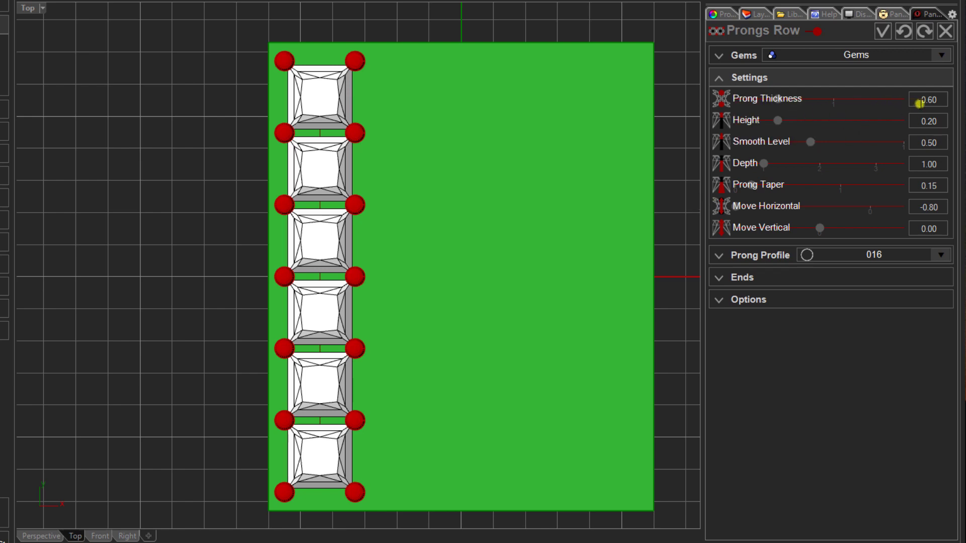
drag(928, 100, 942, 100)
text(7)
key(Return)
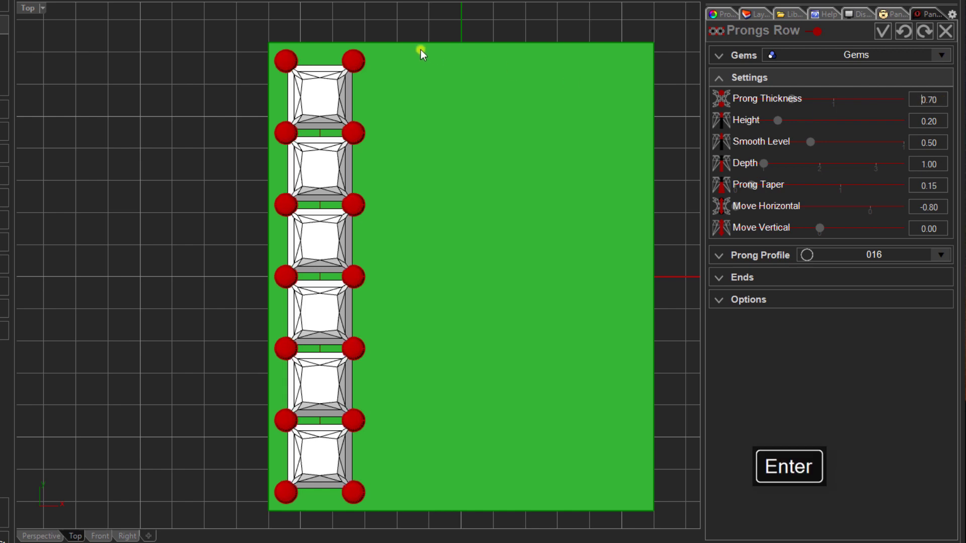
scroll(317, 56, up, 2)
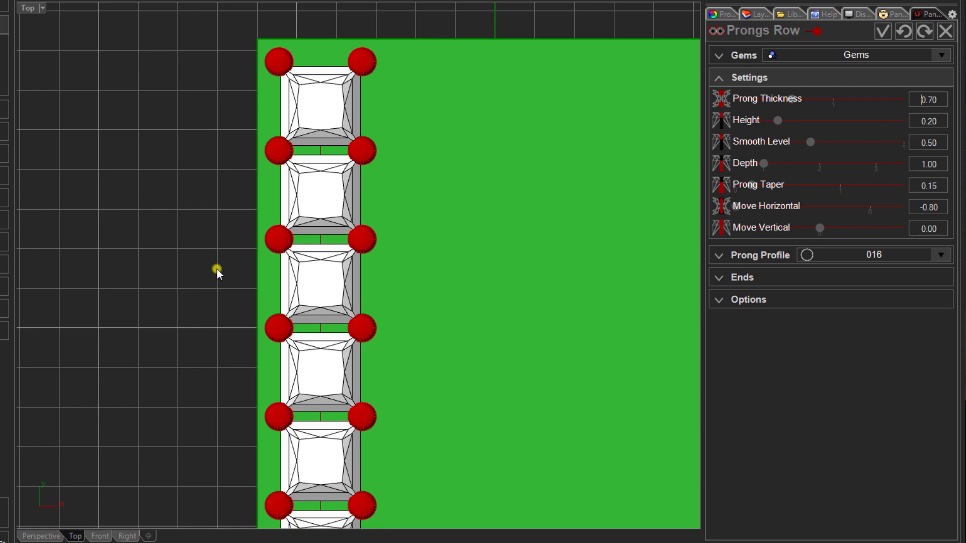
Step: Set the prong height to 0.50 and accept the Prongs Row after checking the prongs against the gems in the Perspective view
click(39, 536)
scroll(214, 347, up, 3)
right_drag(218, 341, 212, 282)
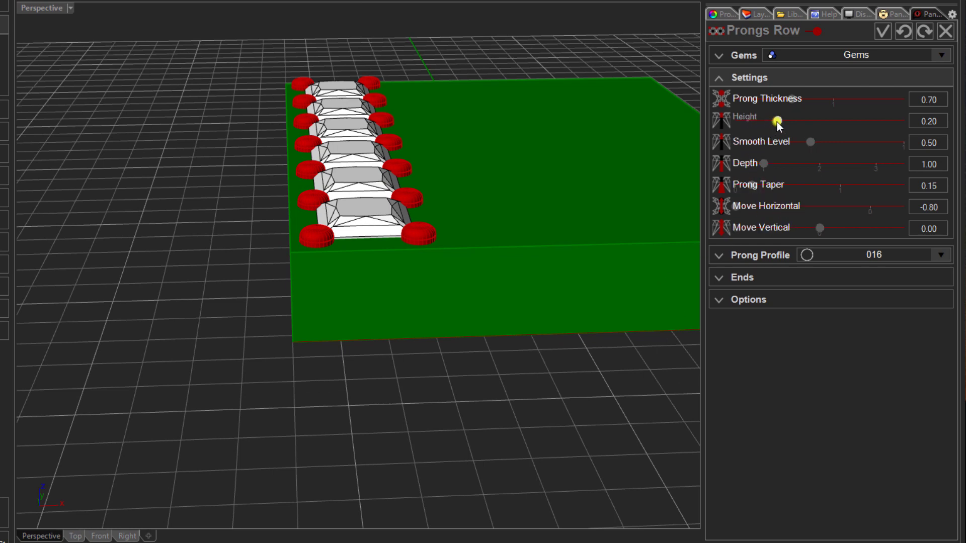
drag(780, 122, 804, 126)
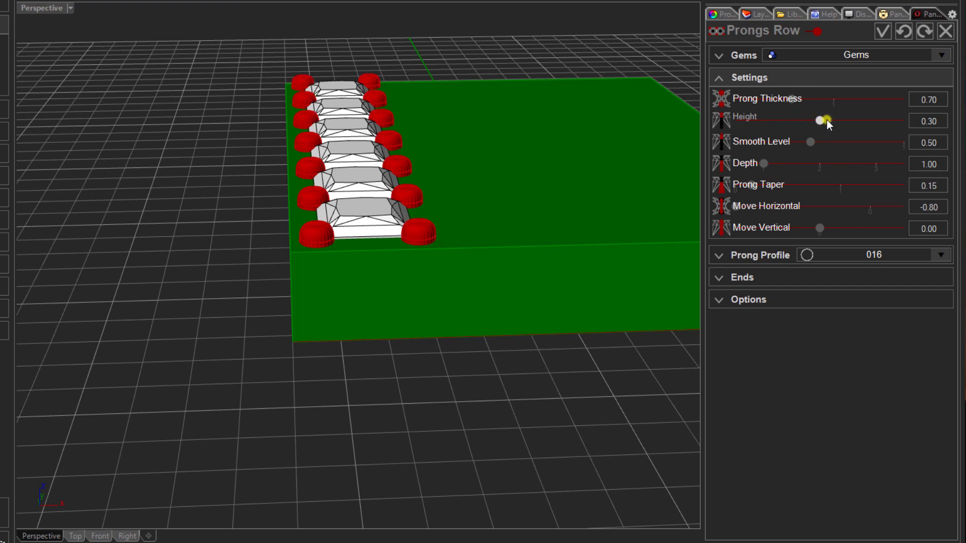
click(848, 120)
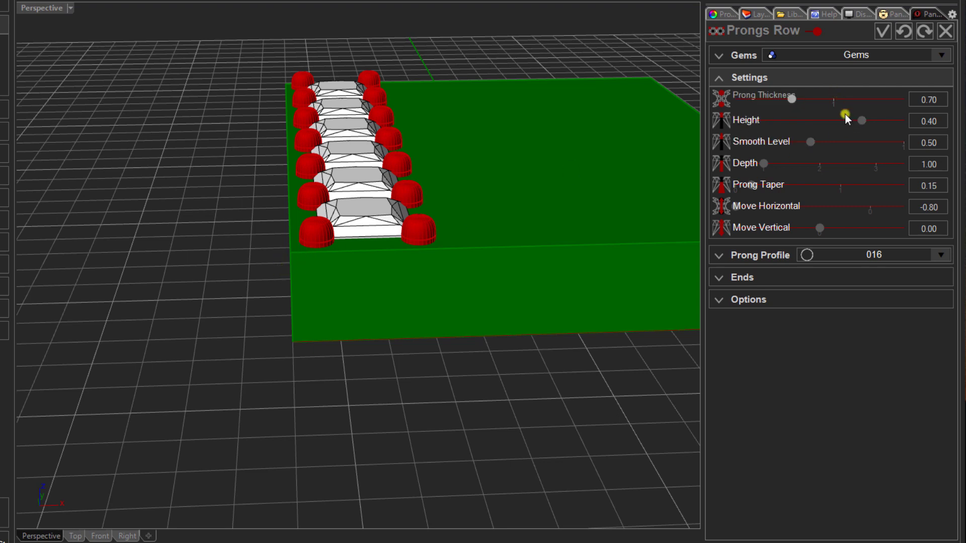
click(880, 119)
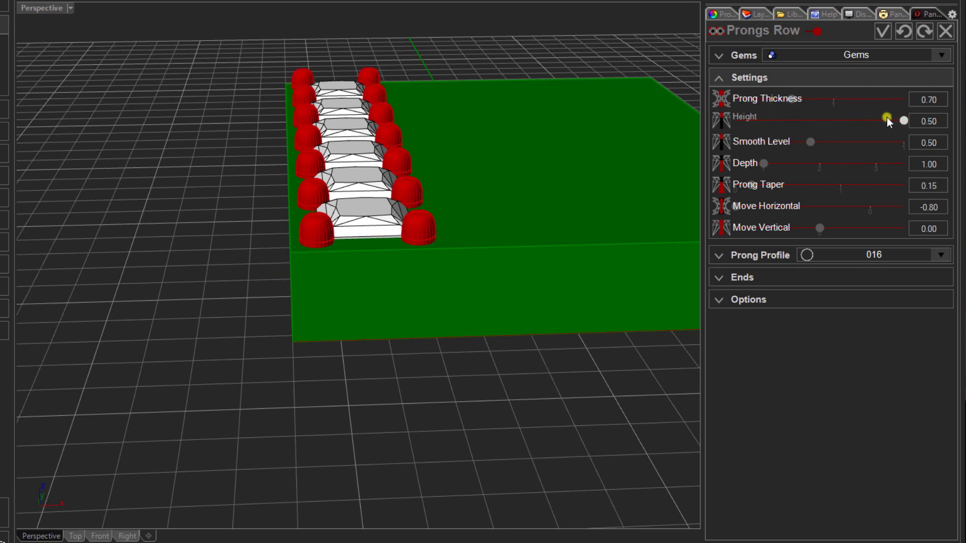
right_drag(512, 199, 489, 255)
scroll(241, 266, down, 3)
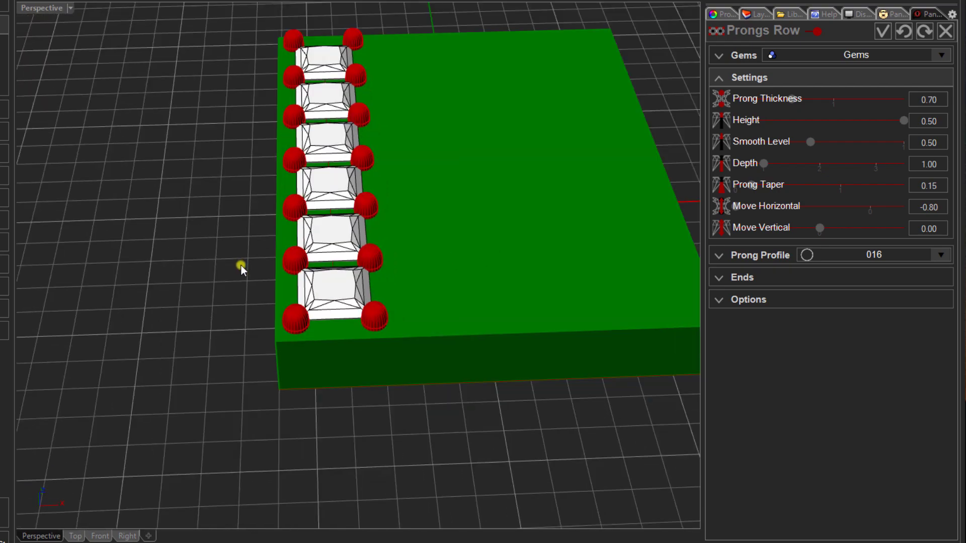
right_drag(241, 266, 252, 310)
scroll(252, 311, up, 3)
scroll(252, 310, down, 6)
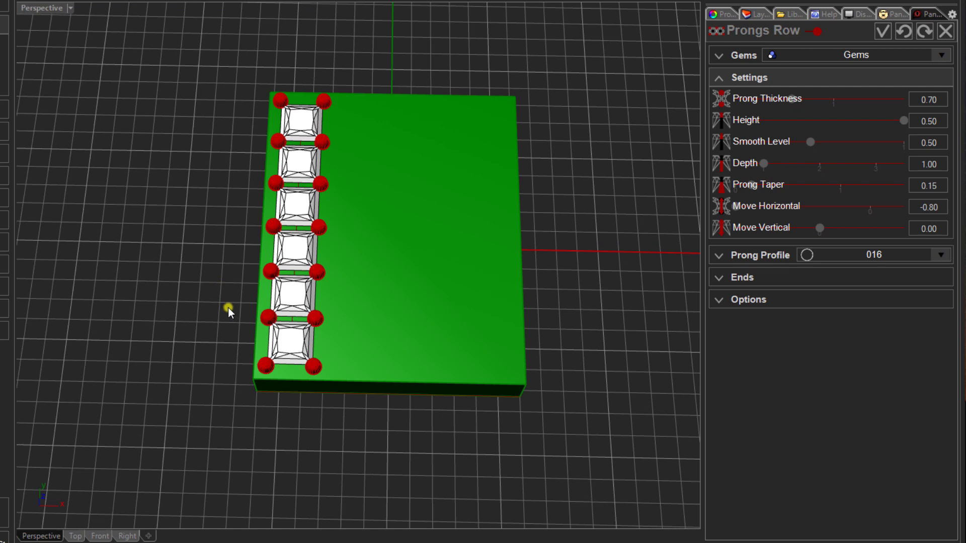
click(882, 32)
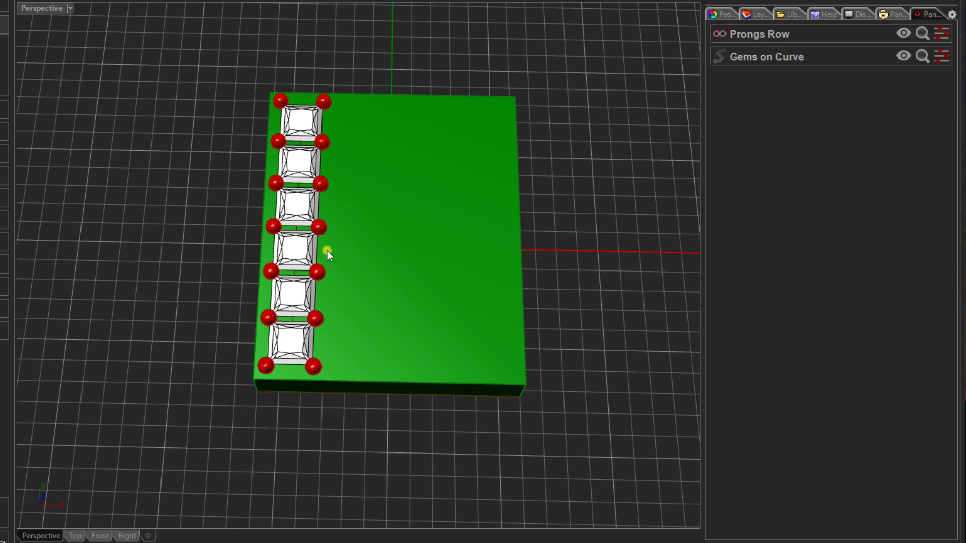
Step: Ungroup the row of prongs in the Top view and check that single prongs can be selected on their own
click(74, 536)
scroll(218, 302, down, 3)
right_drag(218, 302, 202, 232)
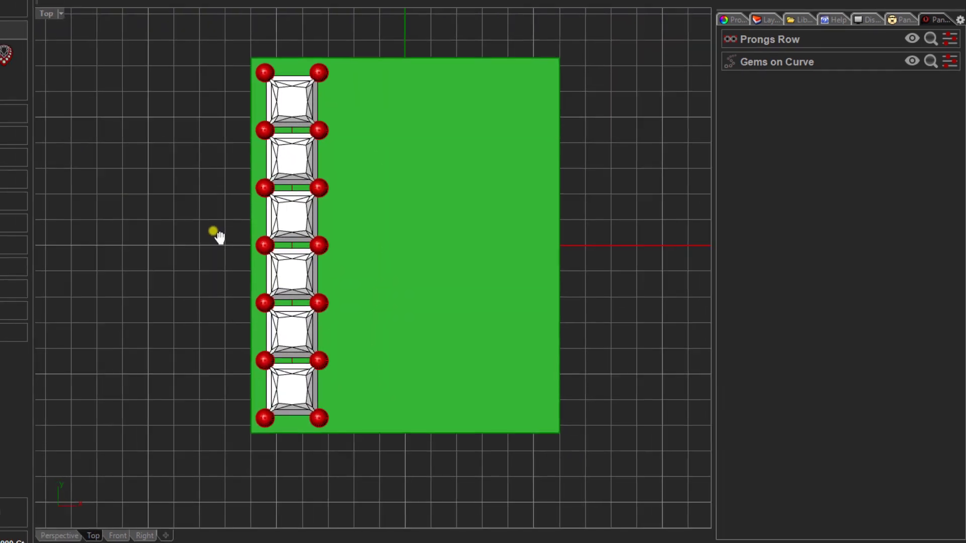
scroll(201, 232, up, 2)
mouse_move(314, 264)
right_down()
mouse_move(289, 268)
mouse_move(304, 274)
right_up()
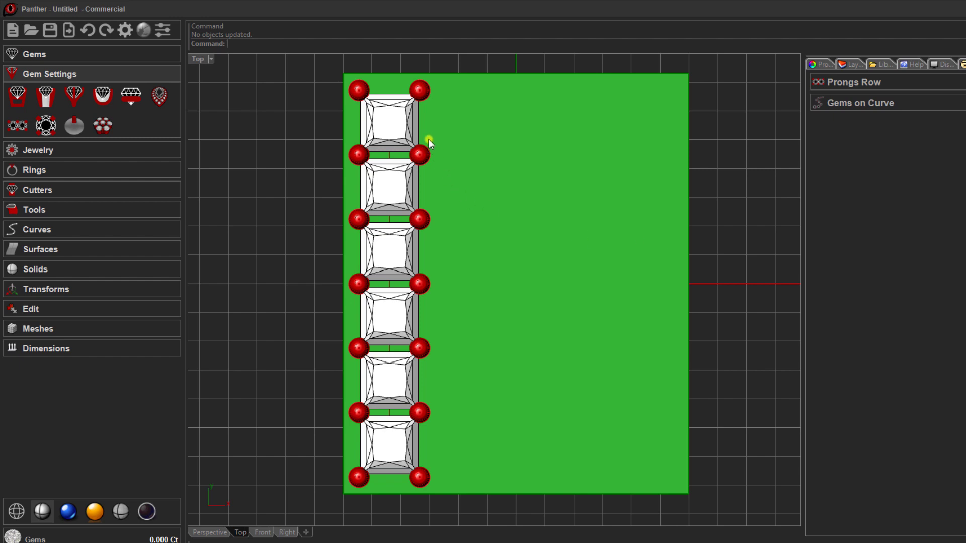
double_click(420, 92)
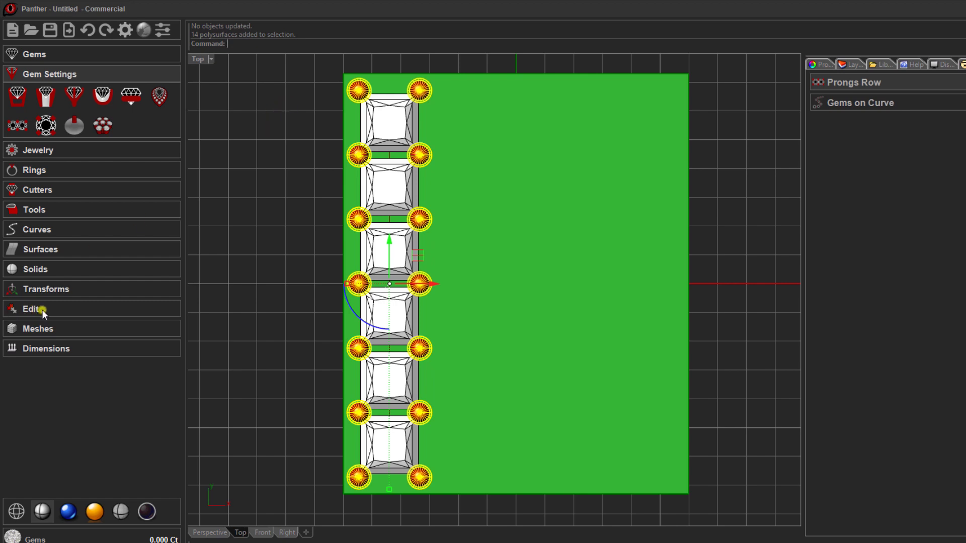
click(86, 310)
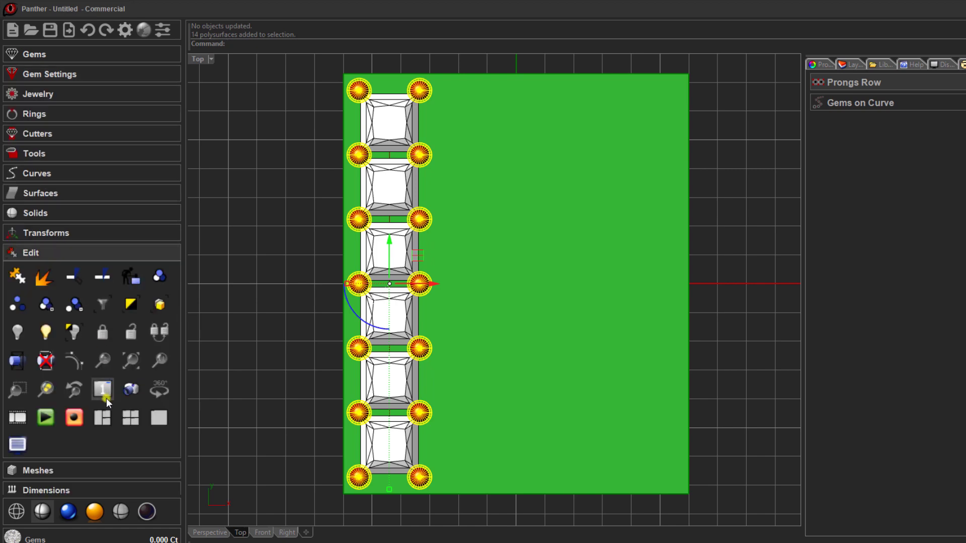
click(19, 307)
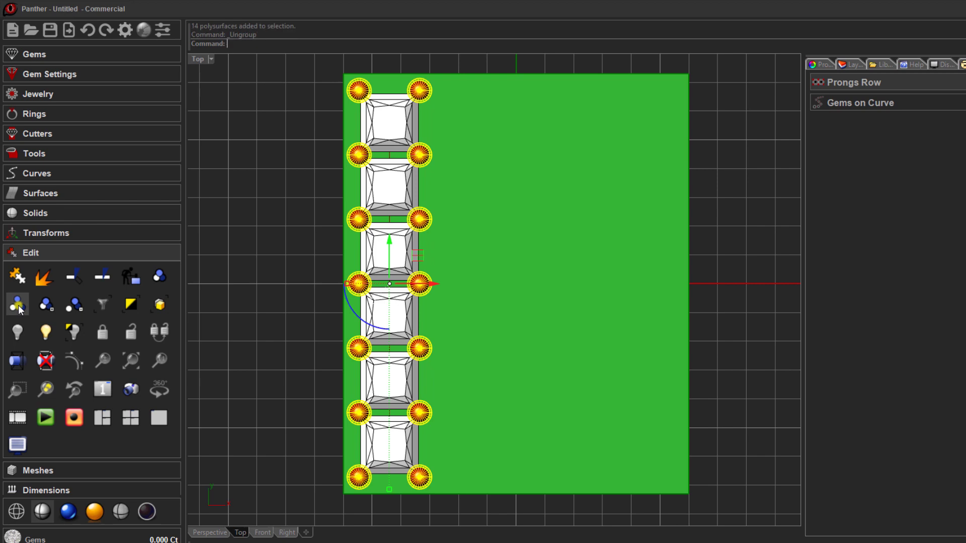
click(267, 246)
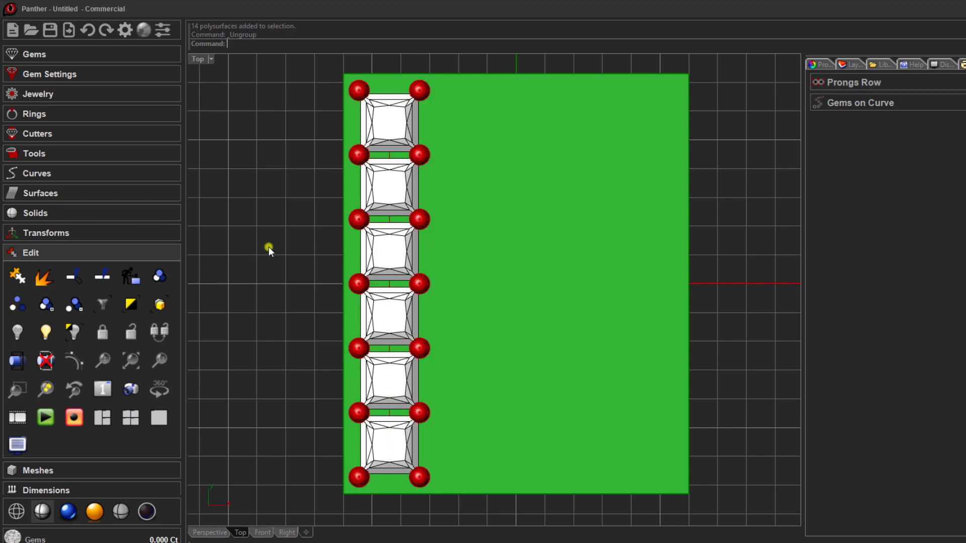
click(421, 91)
click(419, 155)
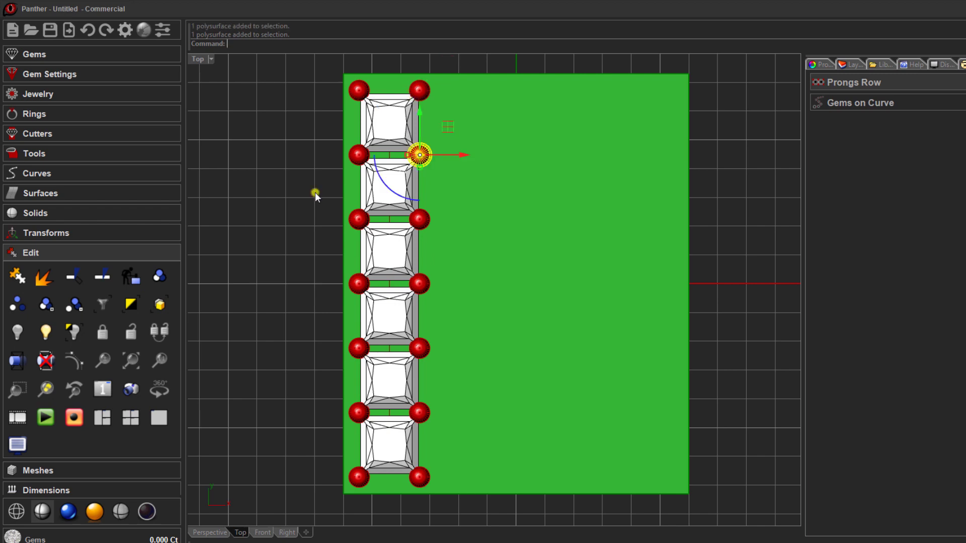
click(269, 201)
Step: Try window and crossing selections over the column of prongs on the inner side of the gem row
scroll(294, 213, down, 3)
right_drag(294, 212, 372, 202)
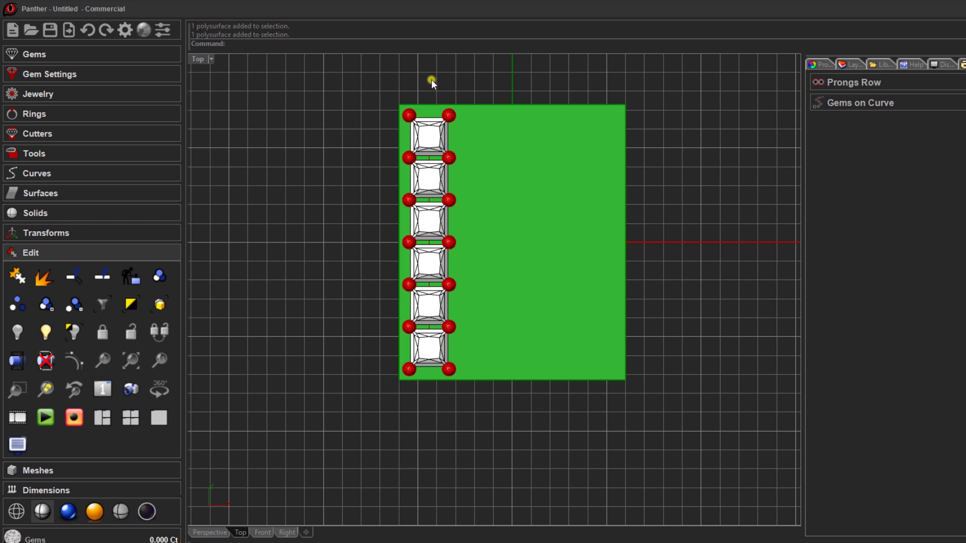
drag(431, 79, 463, 400)
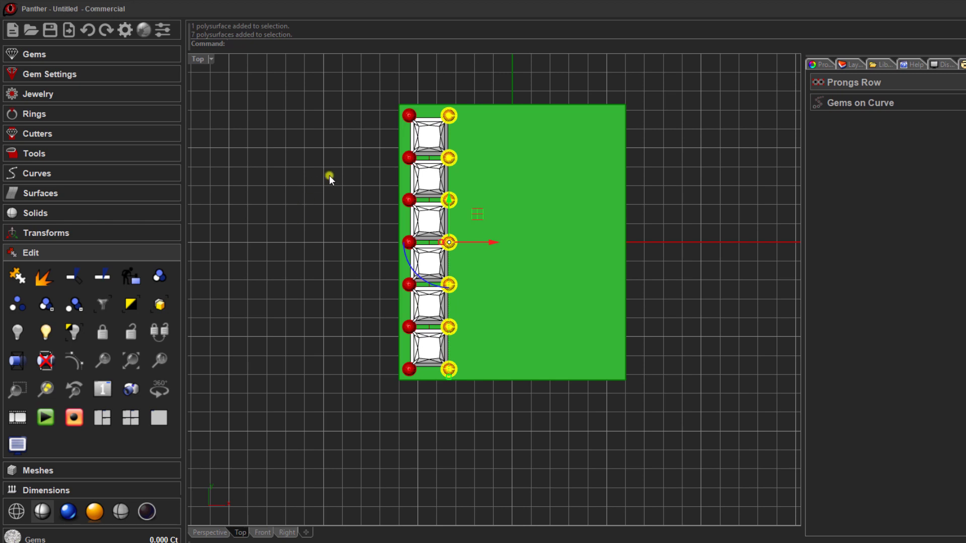
click(387, 95)
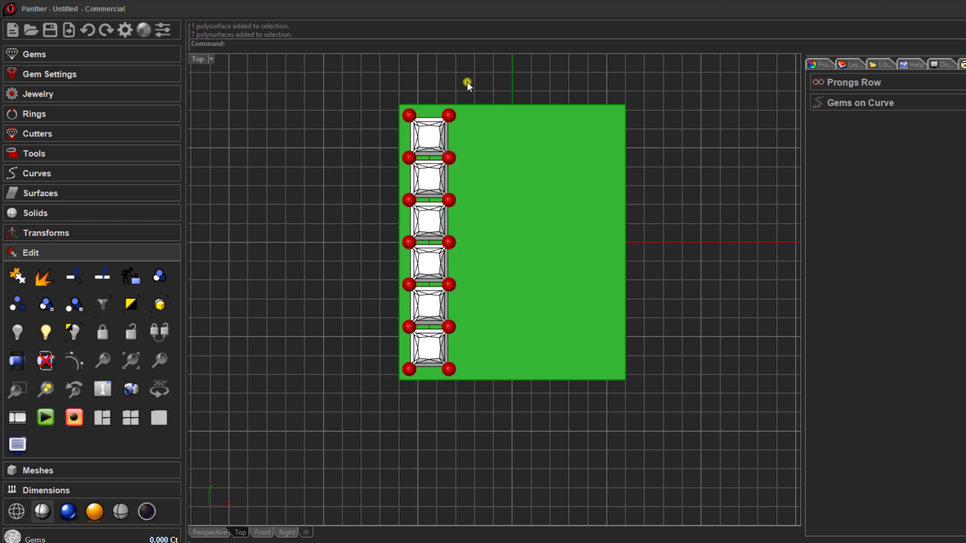
drag(443, 86, 436, 401)
click(323, 199)
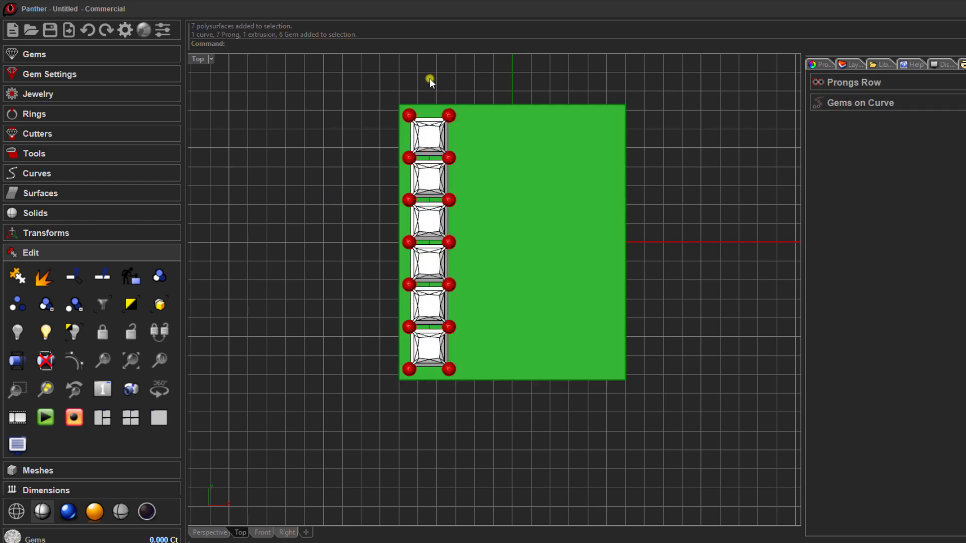
drag(425, 68, 479, 401)
click(325, 159)
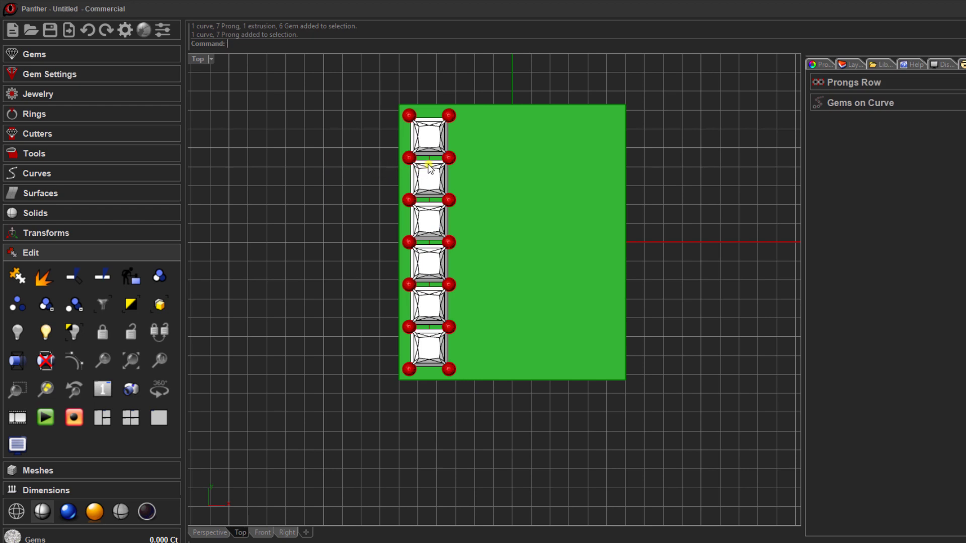
Step: Copy the inner column of prongs together with the gem row 2.2 mm horizontally across the plate, using the plate's lower-left corner as base point
scroll(428, 166, up, 2)
drag(436, 56, 511, 513)
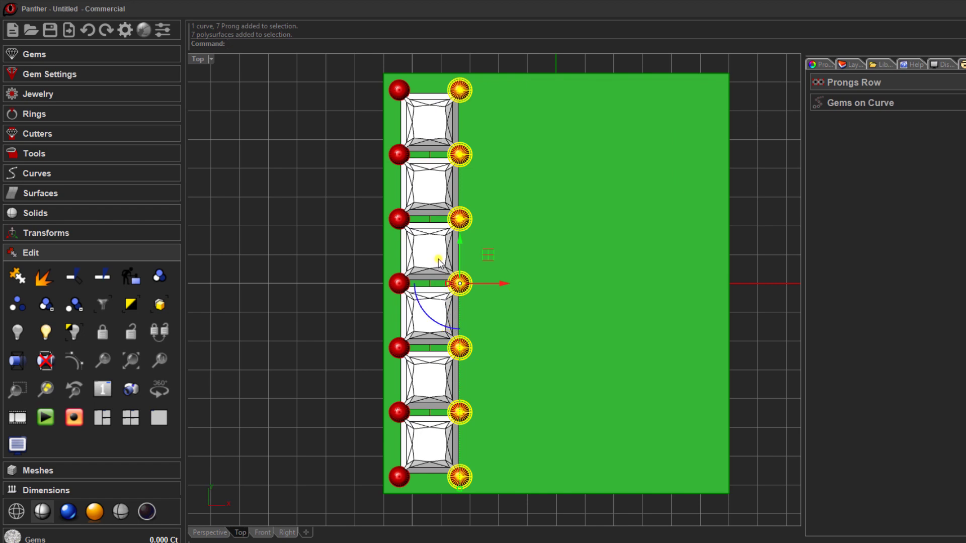
key(shift)
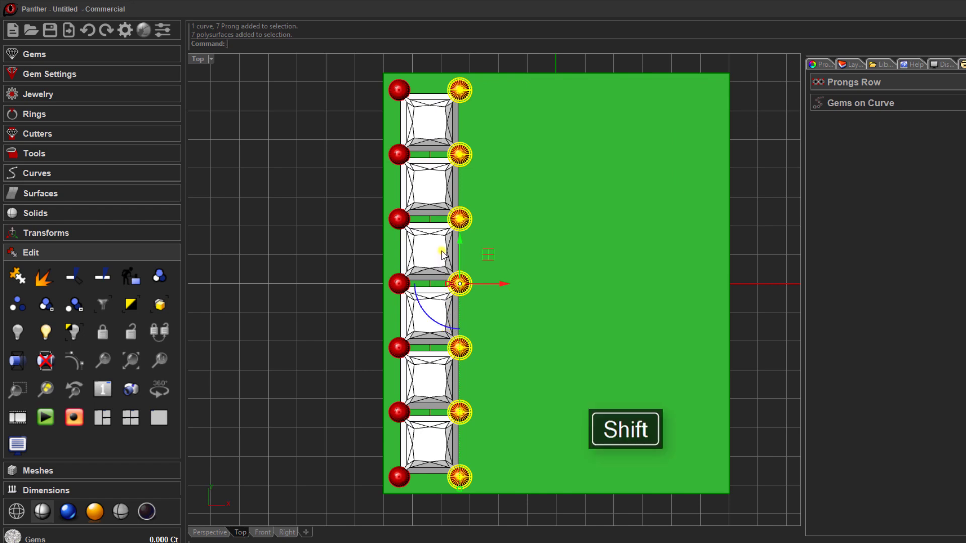
shift+click(441, 256)
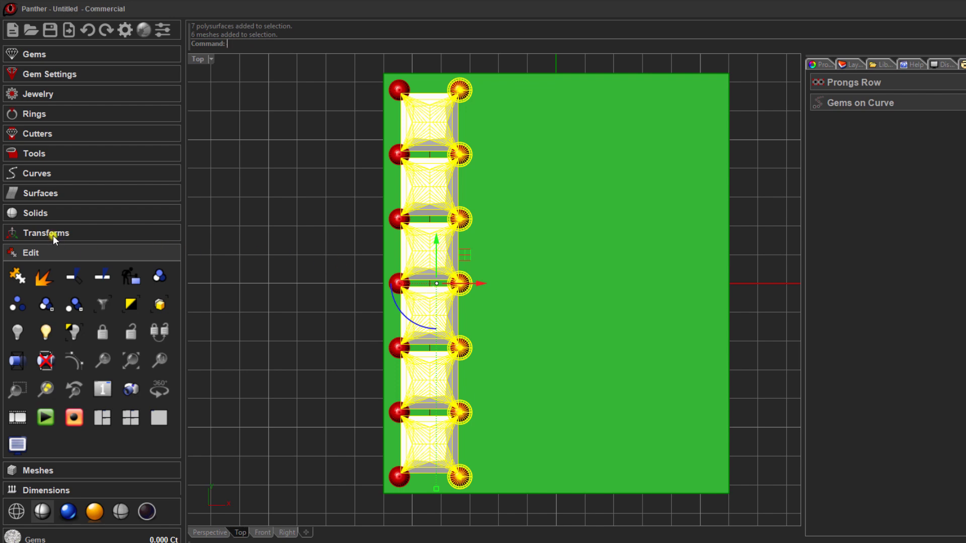
click(94, 232)
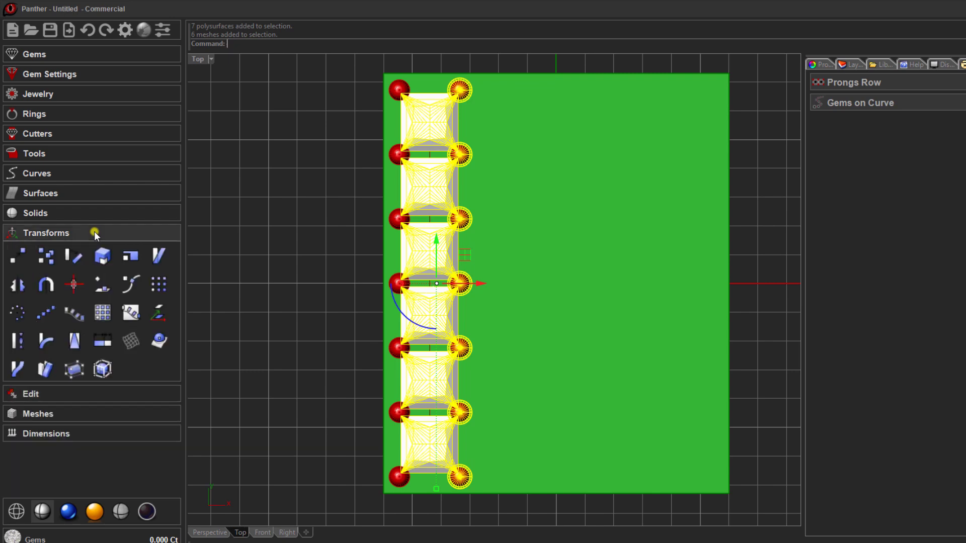
click(17, 259)
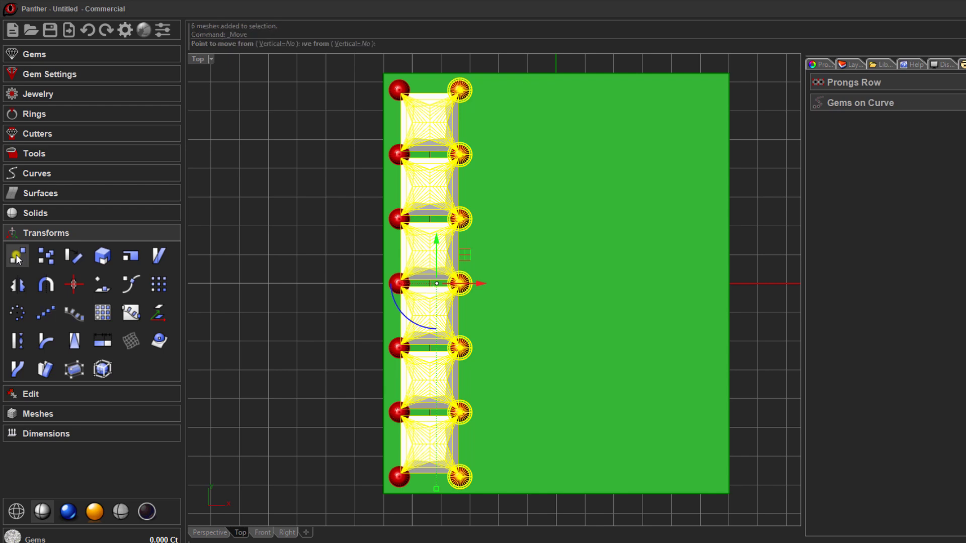
click(45, 258)
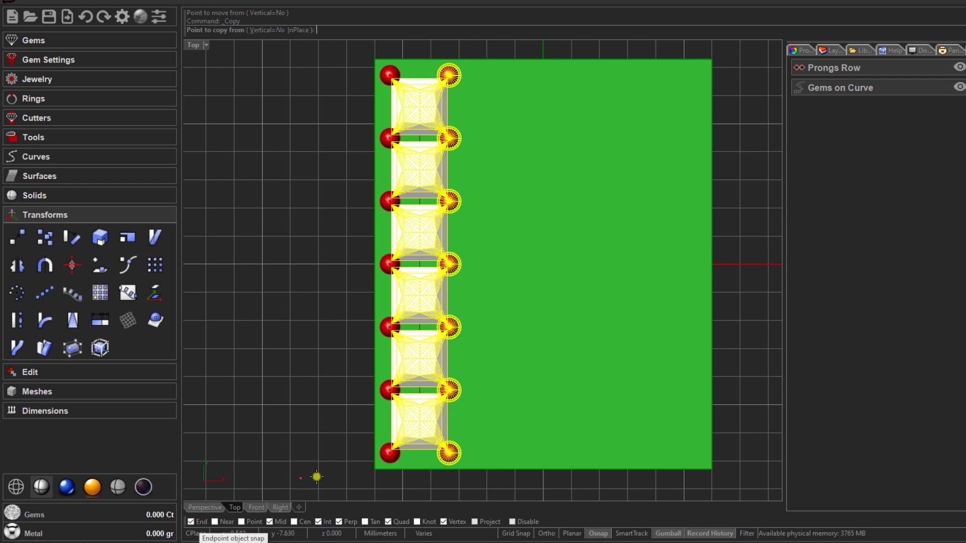
click(371, 470)
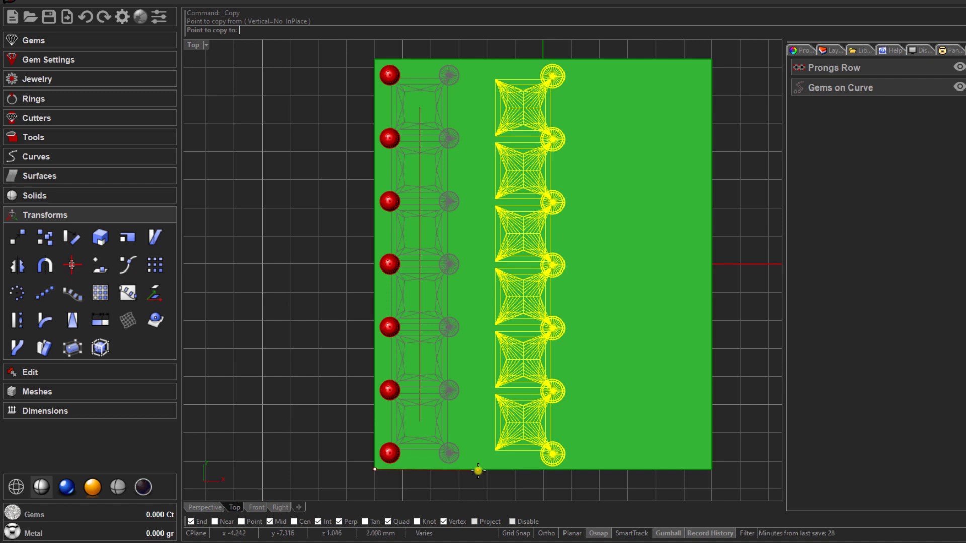
text(2.2)
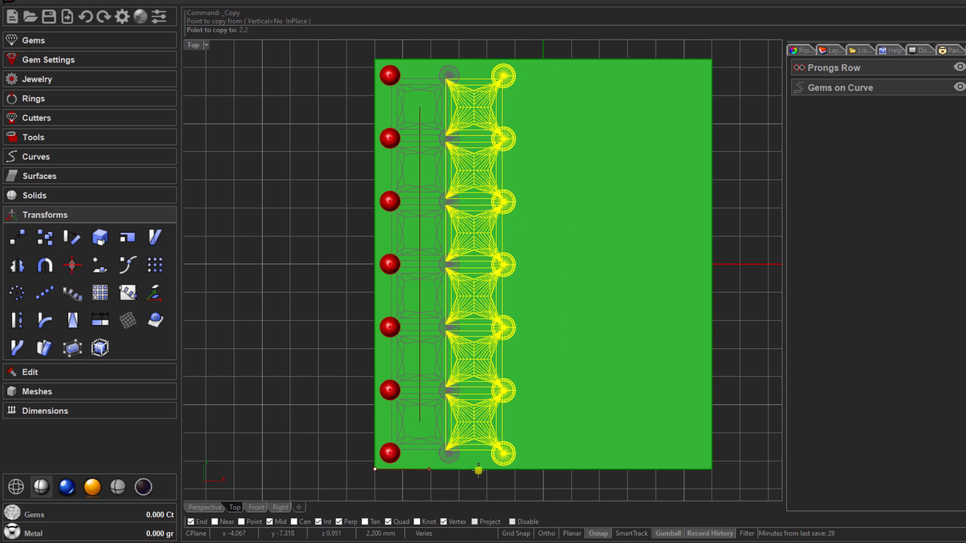
key(Return)
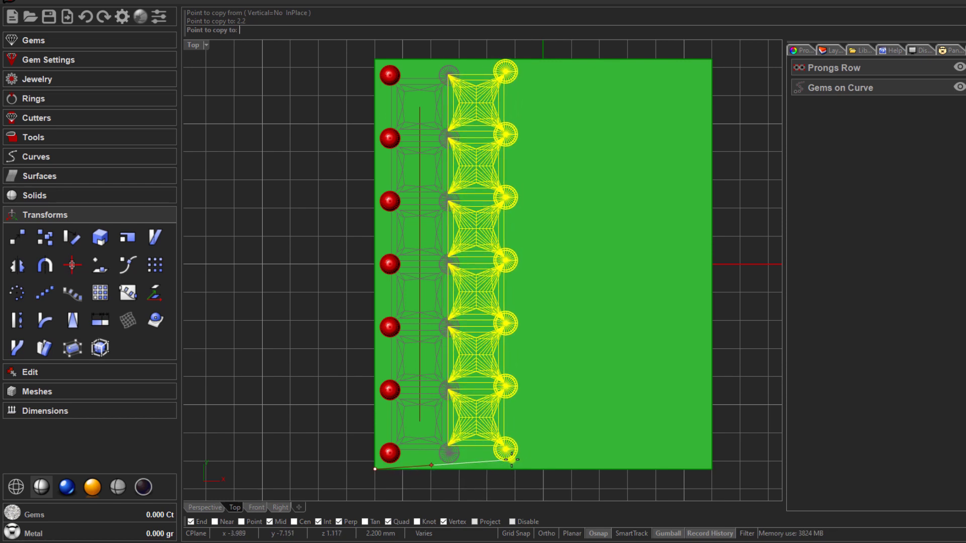
key(shift)
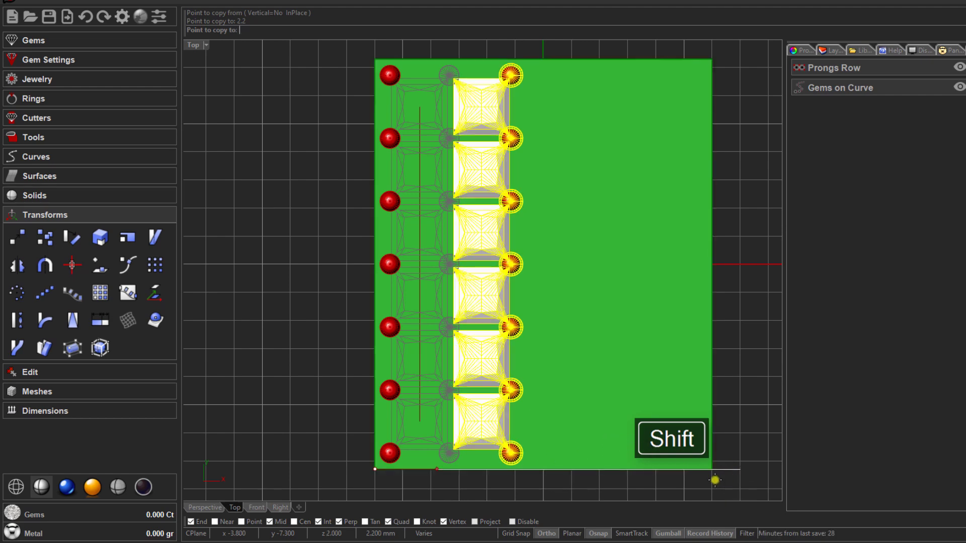
click(577, 485)
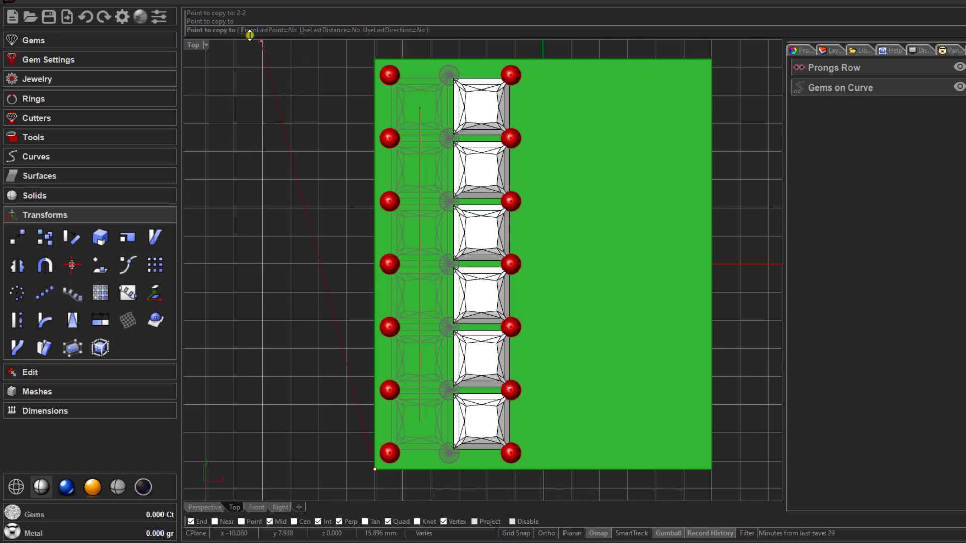
Step: Place three more copies of the gem row with its prongs horizontally across the plate, enabling FromLastPoint and UseLastDistance for 2.2 mm spacing
click(280, 30)
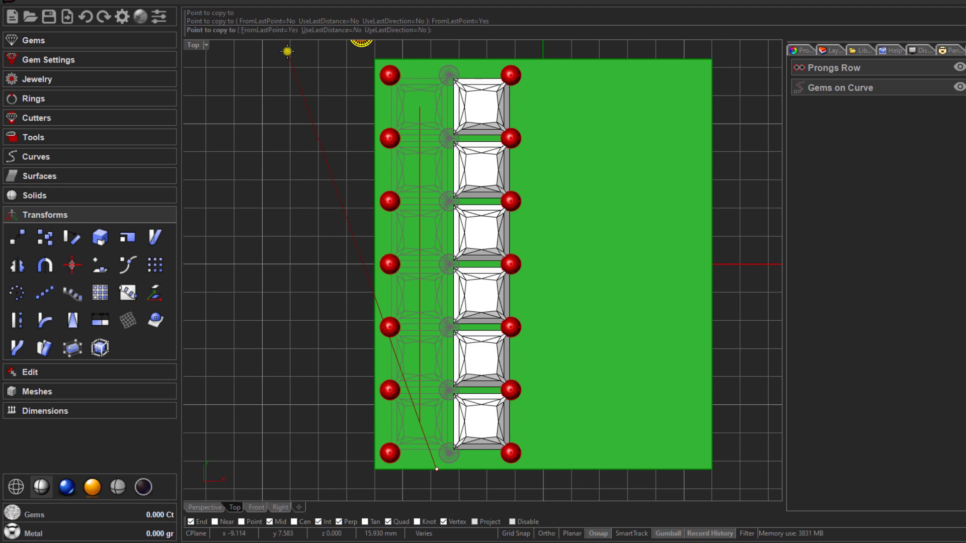
click(320, 31)
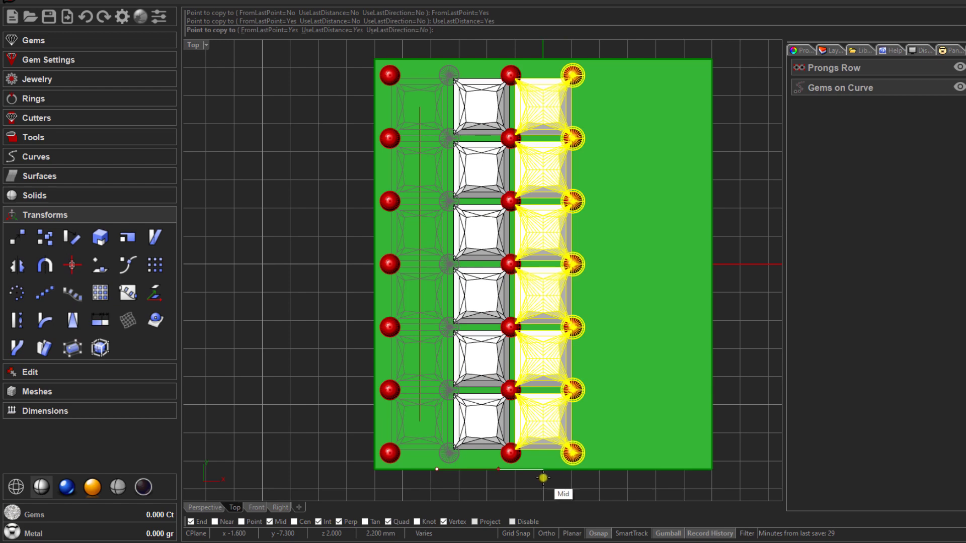
key(shift)
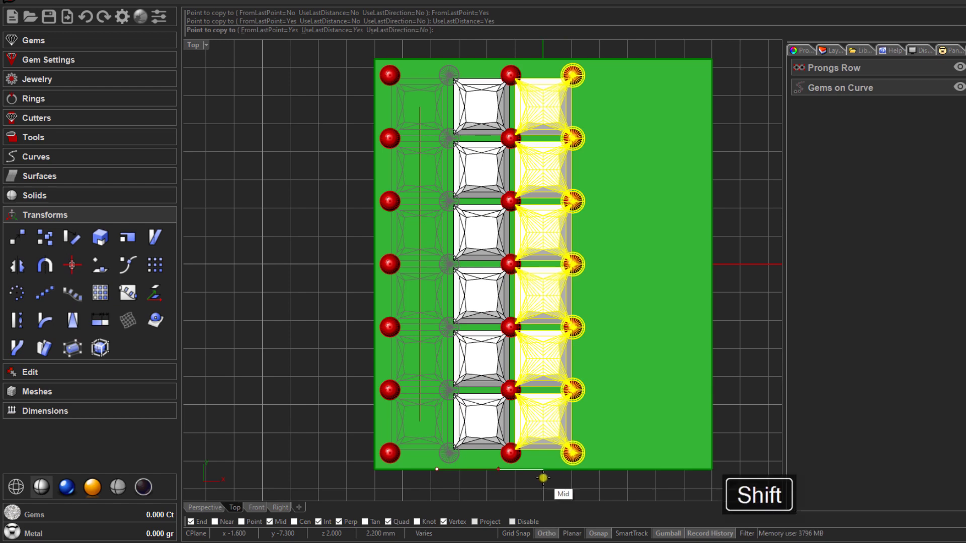
shift+click(544, 478)
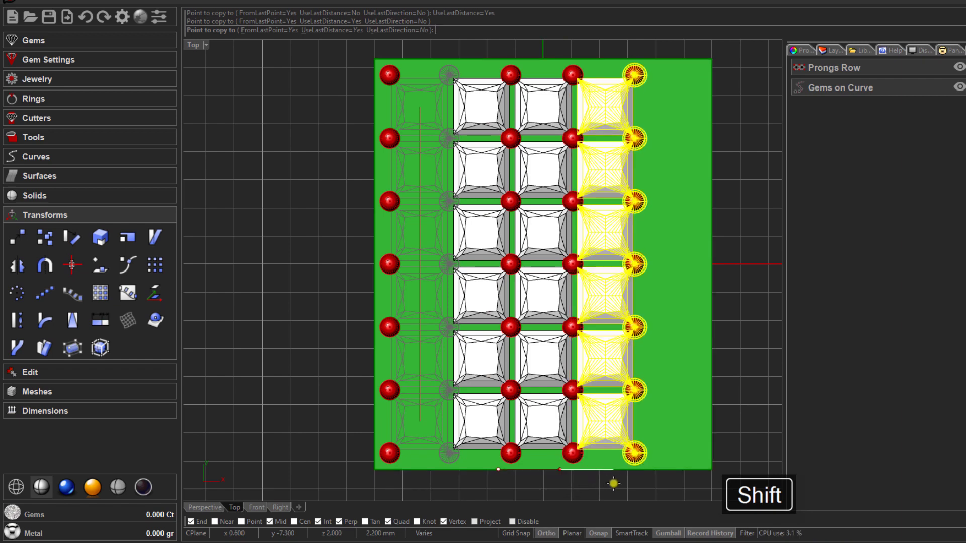
shift+click(613, 484)
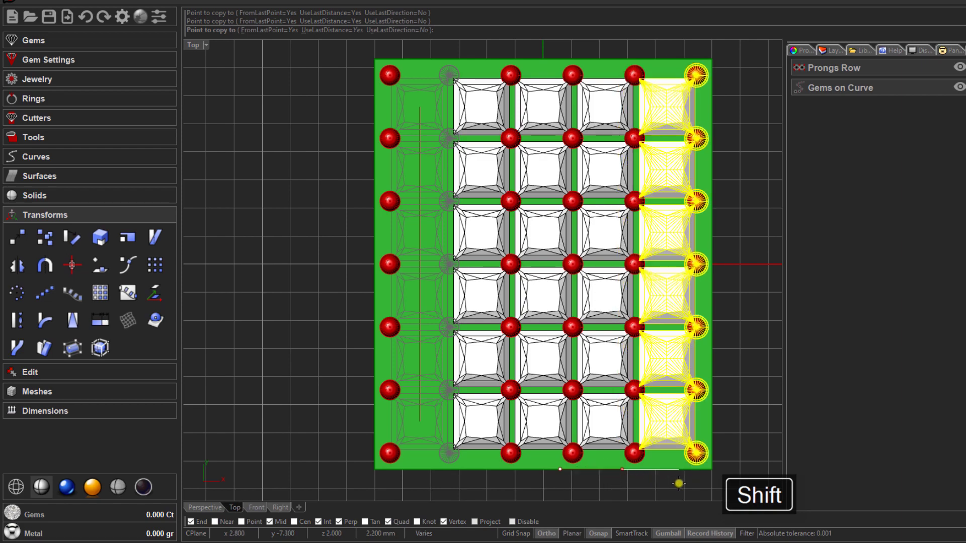
shift+click(678, 484)
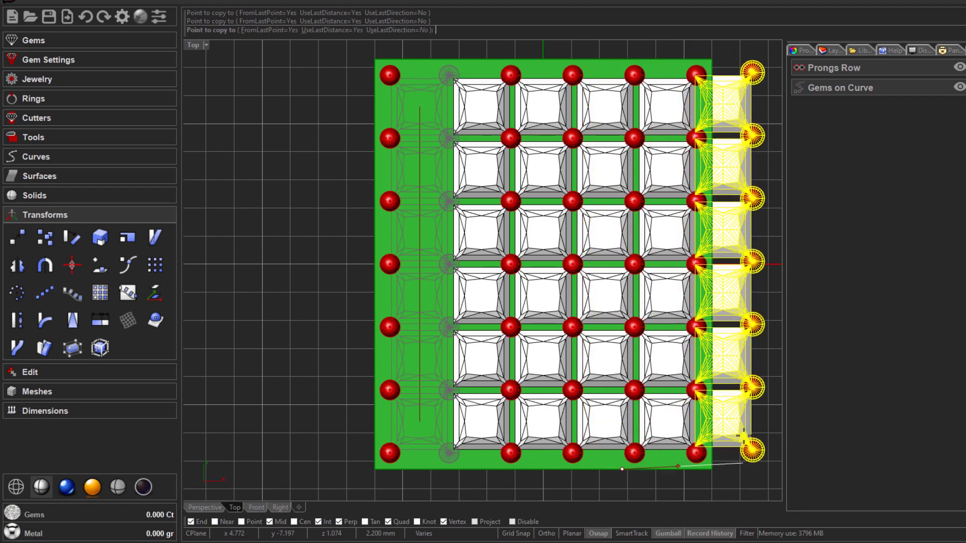
key(Escape)
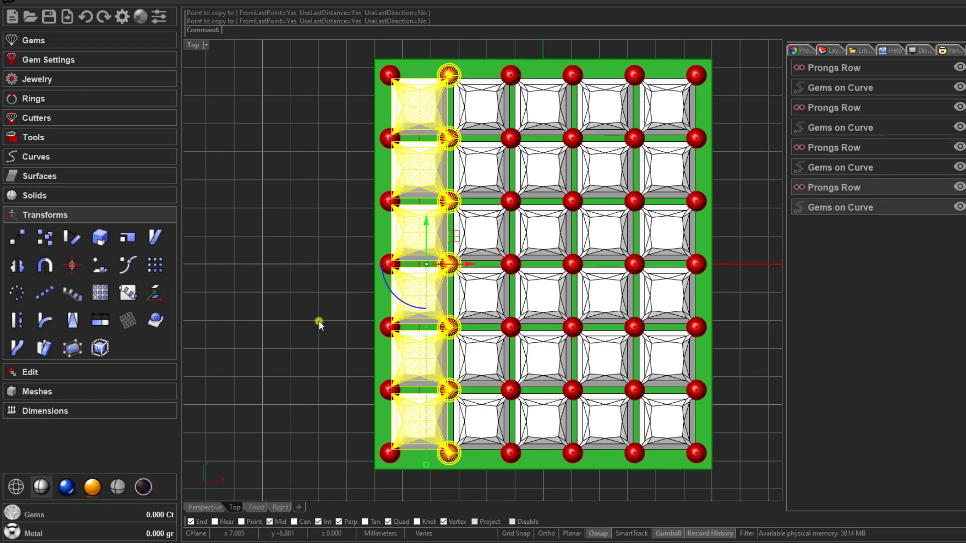
key(Escape)
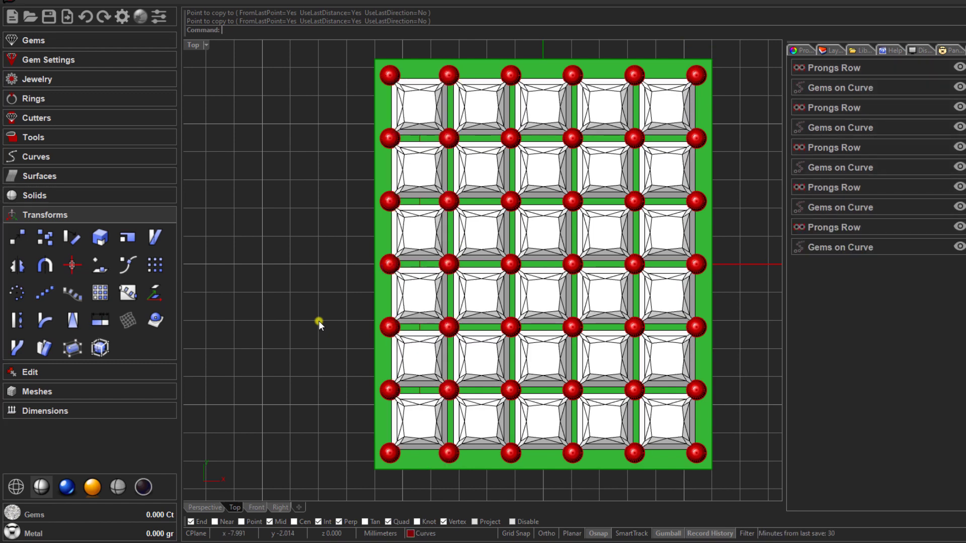
right_drag(307, 313, 284, 320)
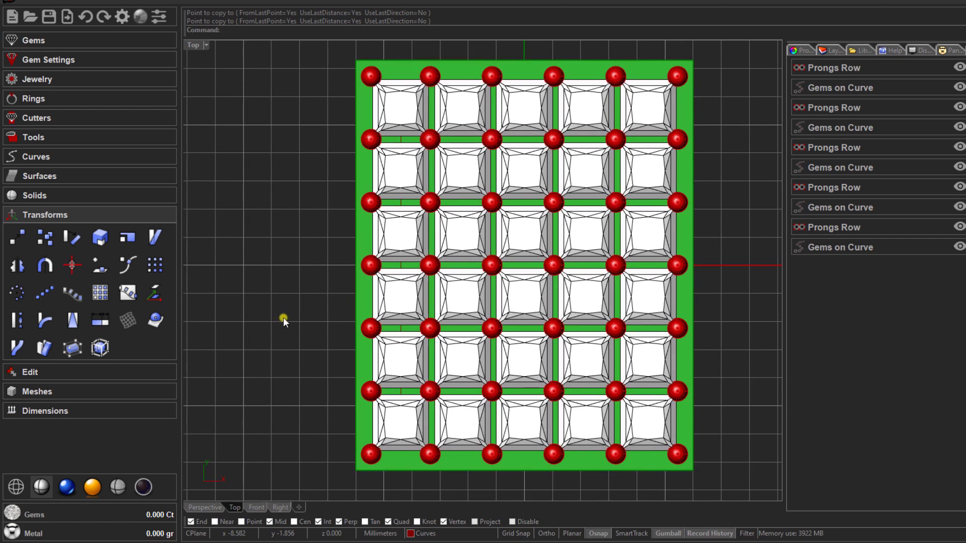
Step: Select the gems of all five rows in the Perspective view and create Gem Cutters for them
click(213, 508)
mouse_move(397, 370)
right_down()
mouse_move(442, 307)
mouse_move(449, 328)
mouse_move(442, 246)
mouse_move(494, 325)
mouse_move(594, 392)
mouse_move(615, 380)
mouse_move(383, 309)
mouse_move(401, 335)
mouse_move(362, 237)
mouse_move(442, 281)
mouse_move(418, 336)
mouse_move(403, 321)
mouse_move(382, 359)
right_up()
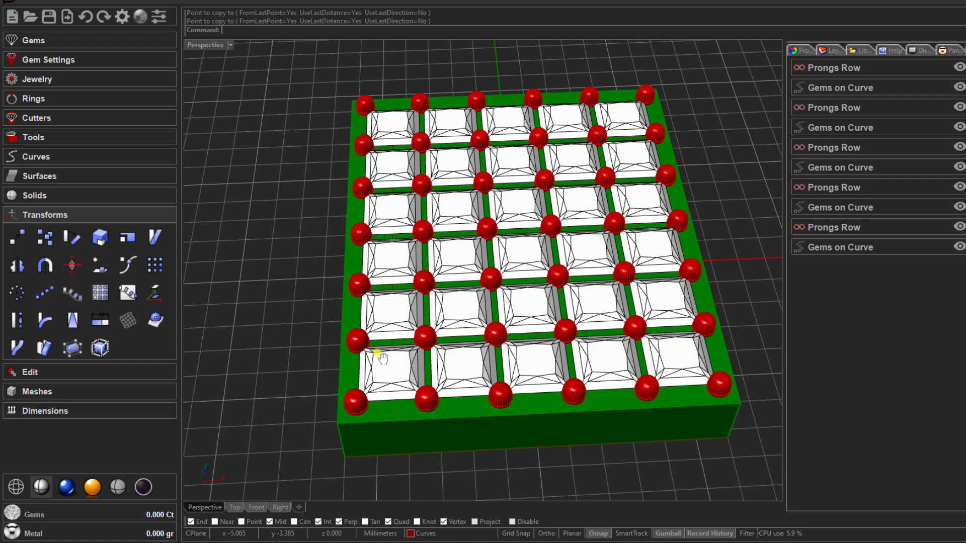
shift+click(396, 139)
click(453, 176)
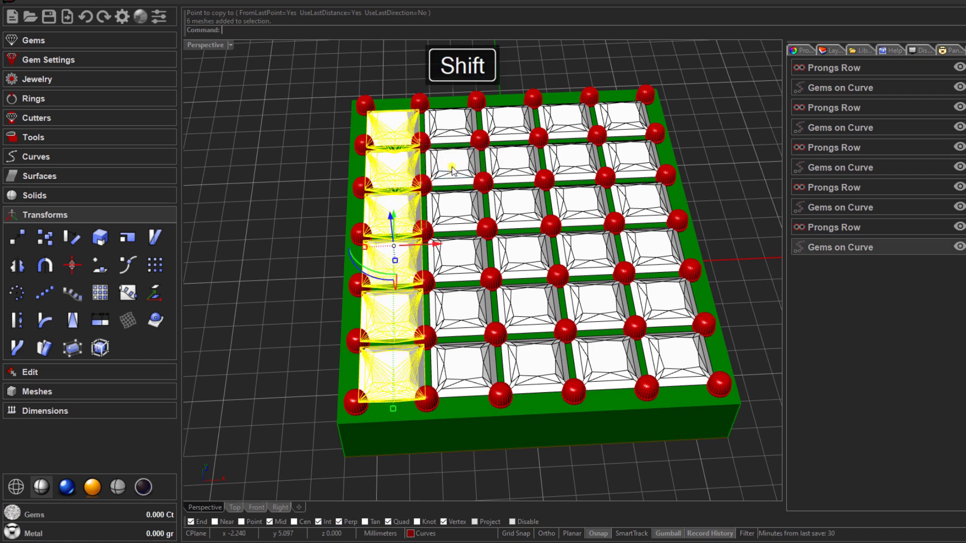
shift+click(454, 135)
shift+click(514, 128)
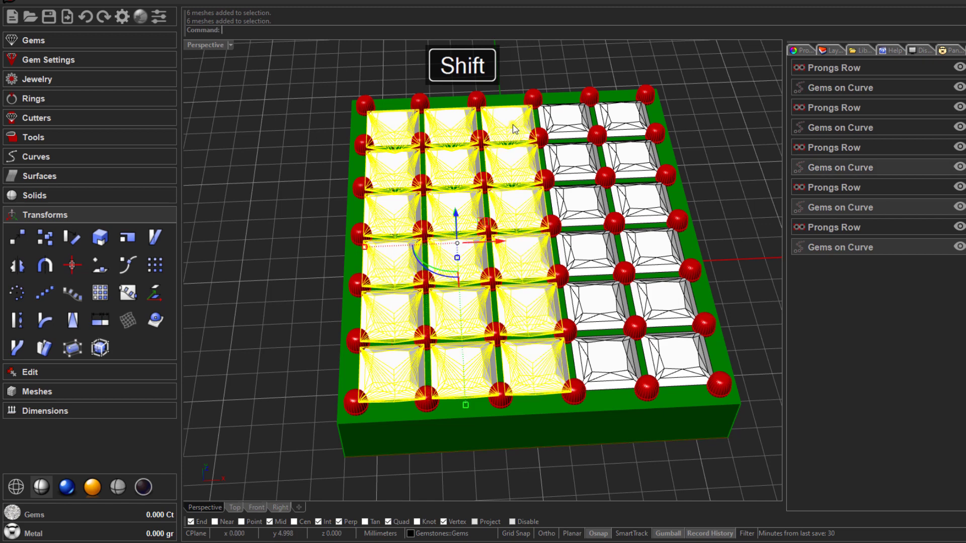
shift+click(560, 125)
shift+click(633, 121)
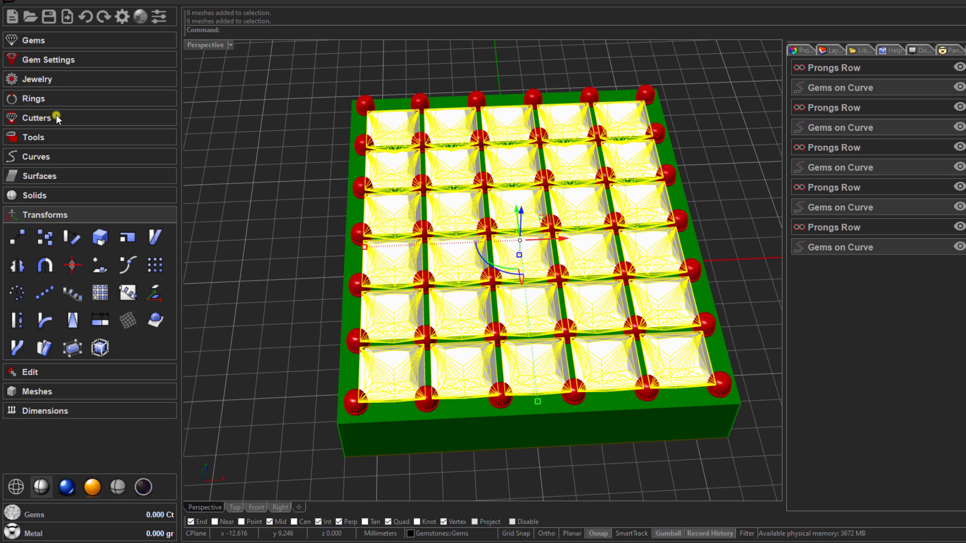
click(81, 116)
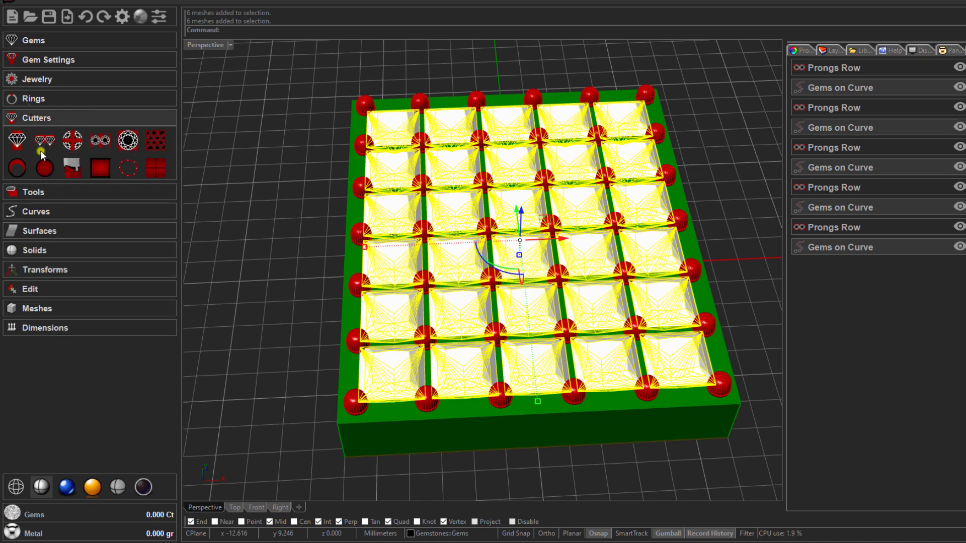
click(17, 142)
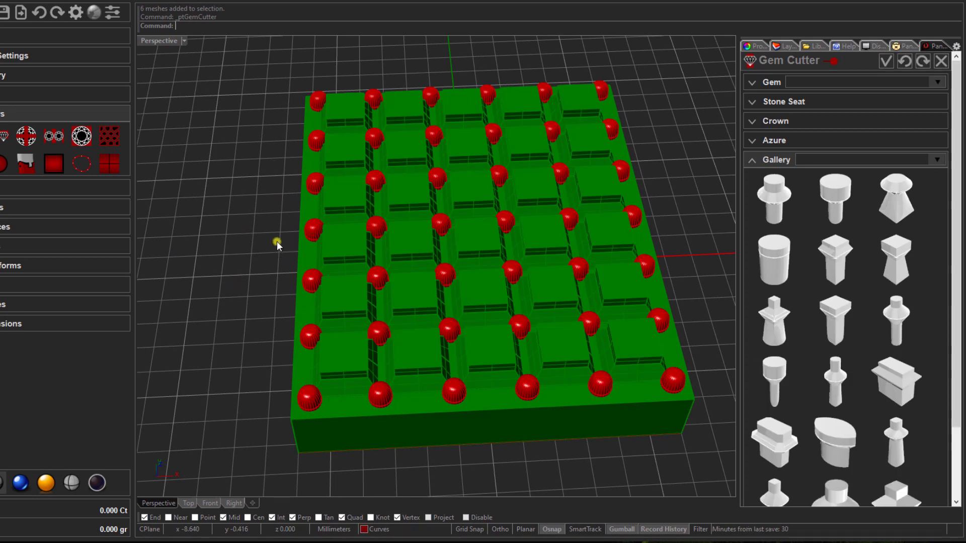
Step: Set the cutters' azure depth to 2.80 so they pass through the plate's underside, and the bottom taper to 0.20
right_drag(276, 241, 291, 258)
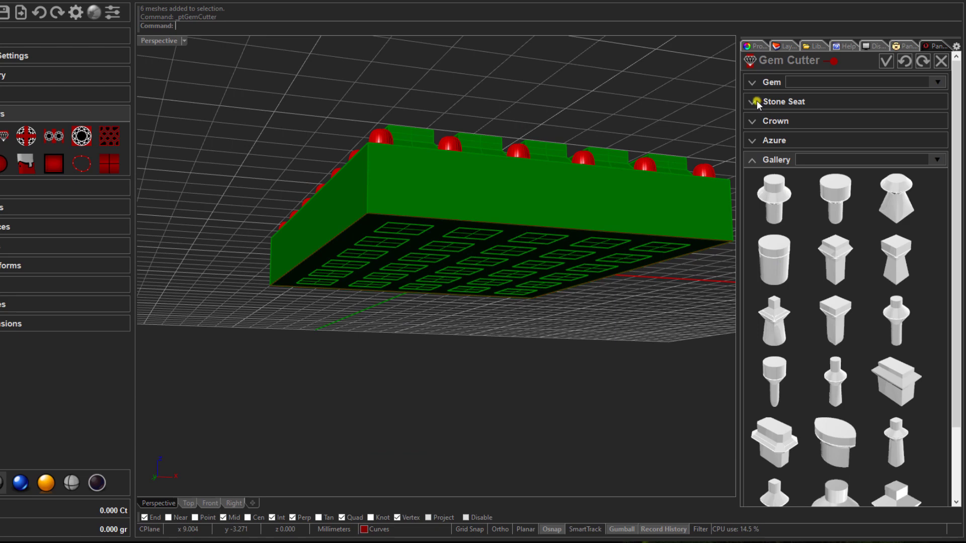
click(762, 141)
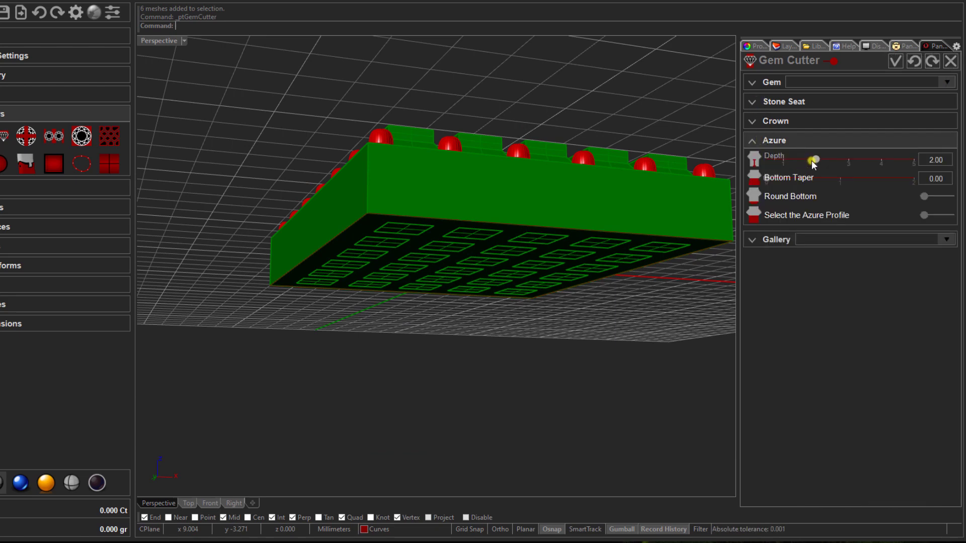
drag(816, 160, 841, 161)
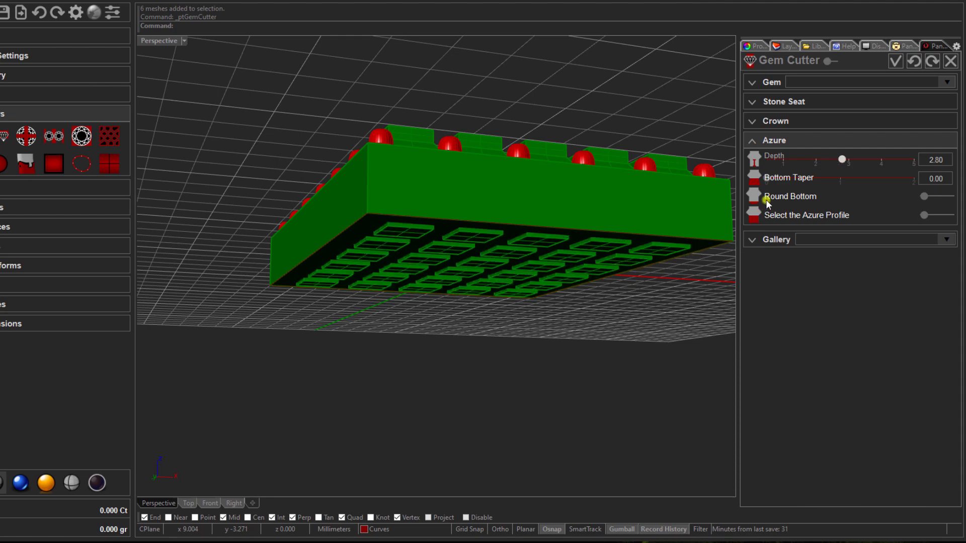
right_drag(488, 318, 461, 310)
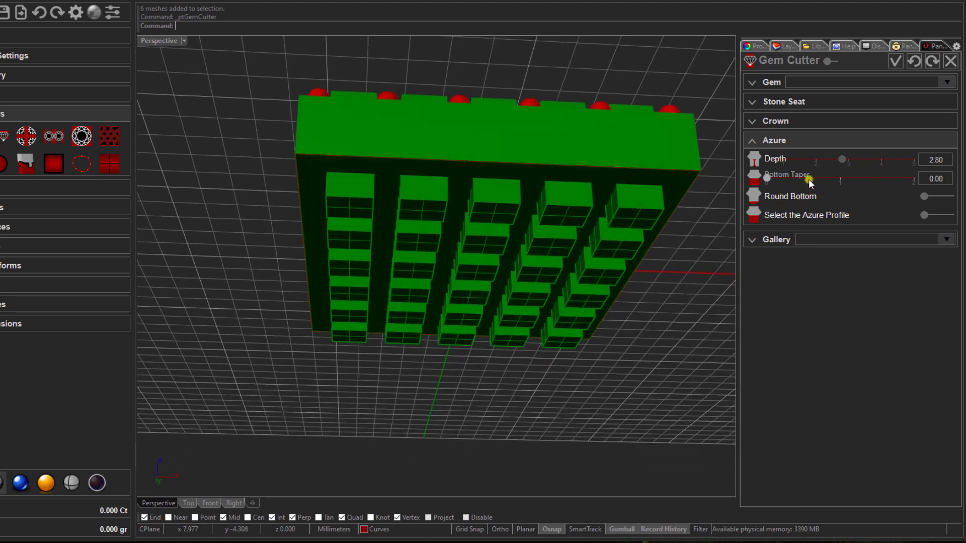
drag(767, 179, 783, 182)
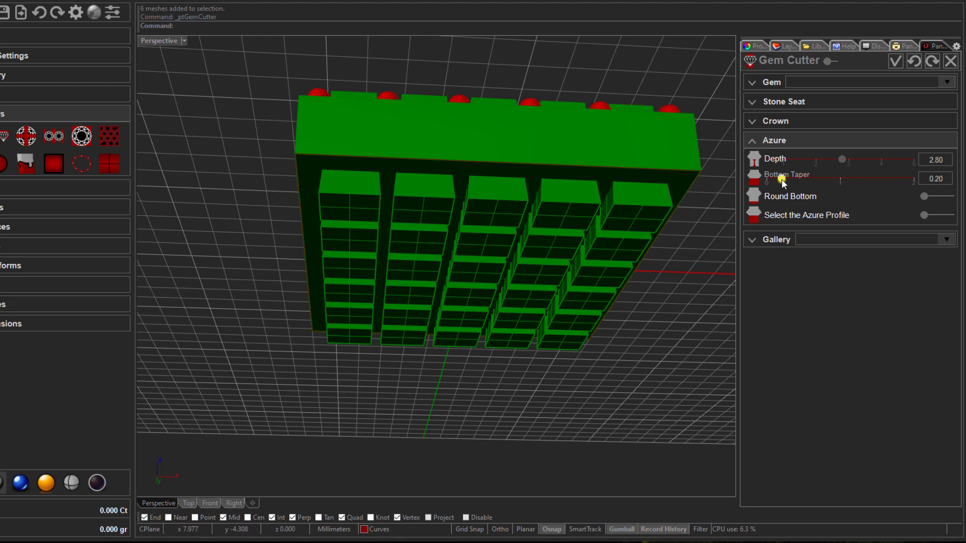
right_drag(677, 308, 692, 397)
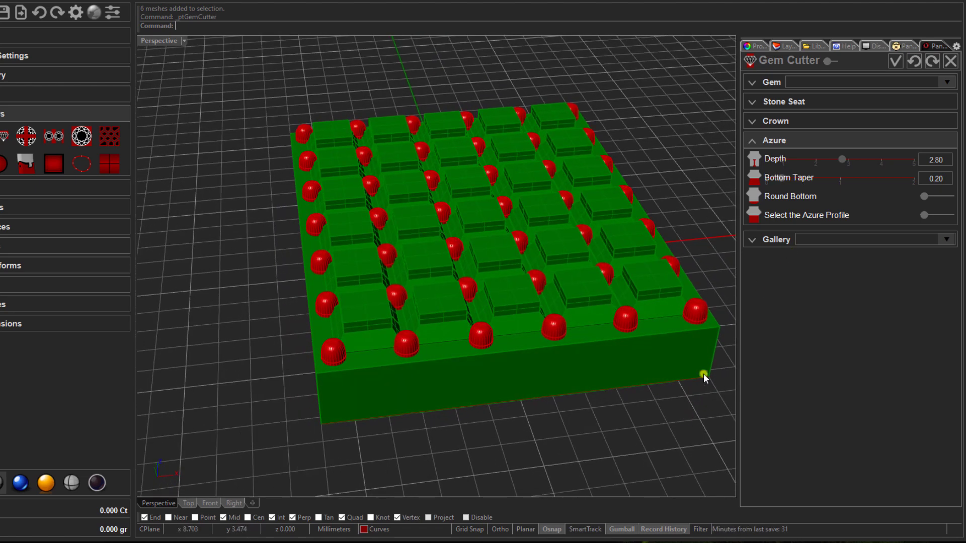
Step: Set the stone seat's girdle offset to -0.10 and accept the Gem Cutter
click(765, 100)
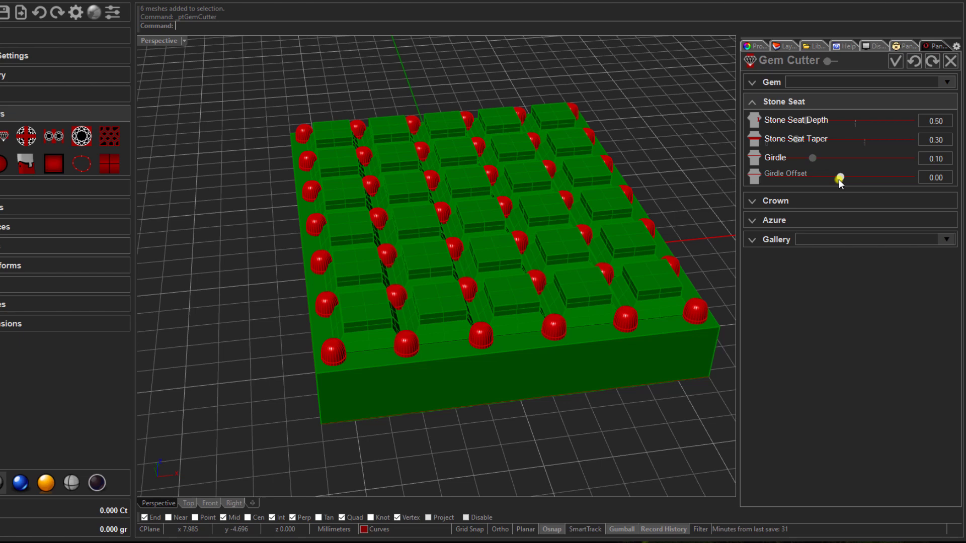
drag(840, 183, 831, 185)
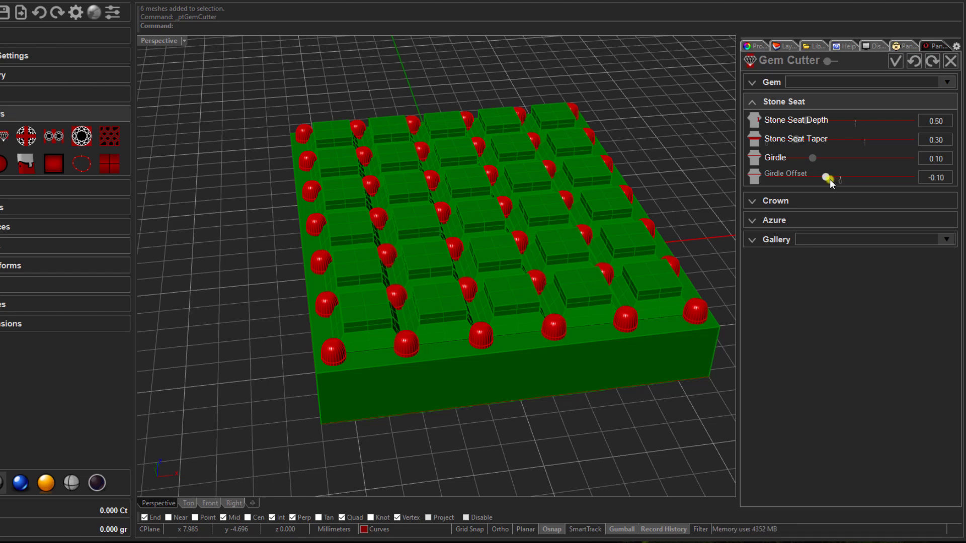
mouse_move(477, 312)
right_down()
mouse_move(501, 328)
mouse_move(489, 362)
mouse_move(469, 347)
mouse_move(468, 328)
right_up()
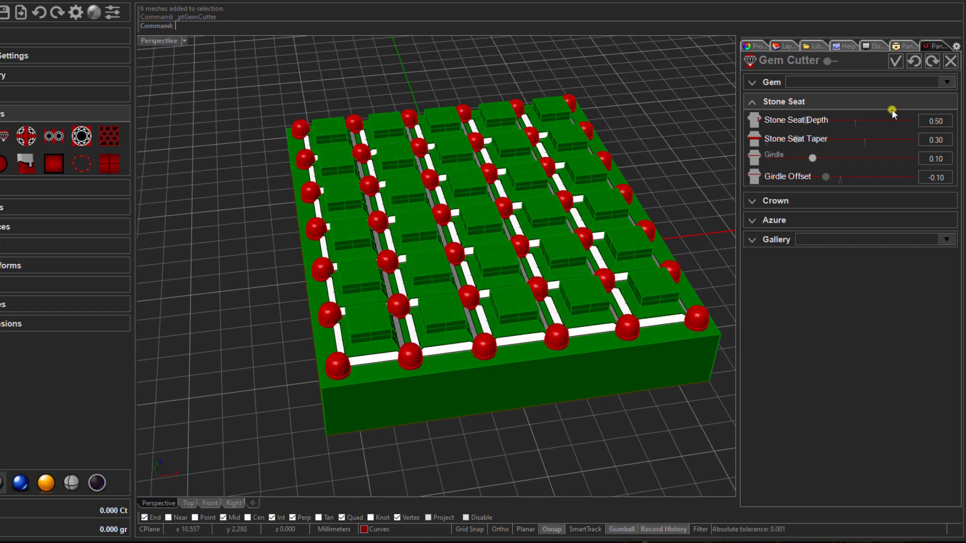
click(897, 62)
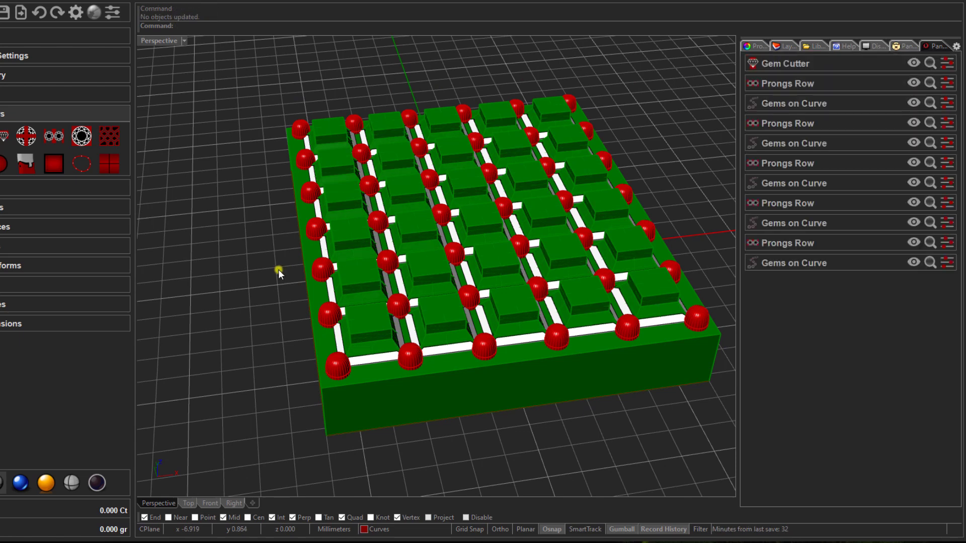
Step: Start a Boolean Difference and assign the green plate as Object A
mouse_move(276, 267)
right_down()
mouse_move(268, 295)
mouse_move(279, 282)
right_up()
right_drag(402, 348, 397, 351)
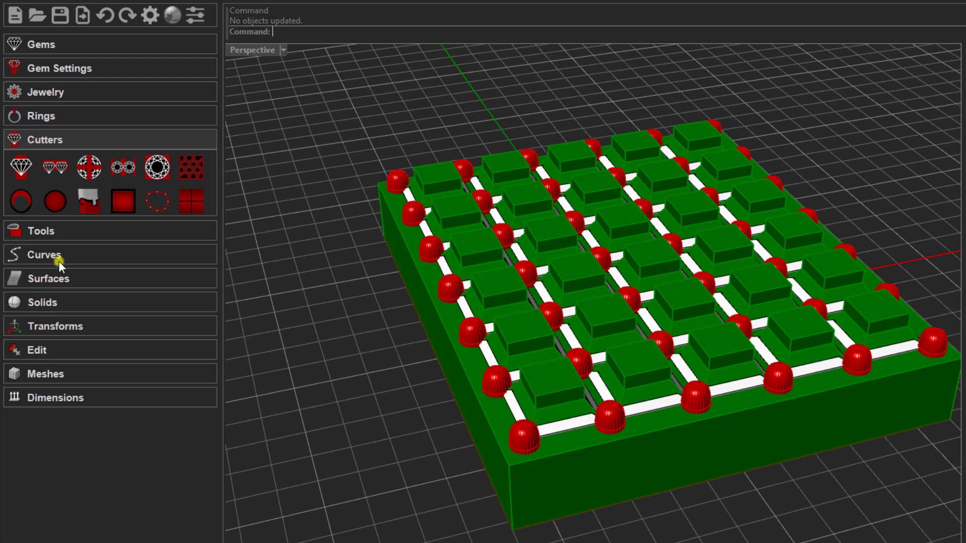
click(64, 233)
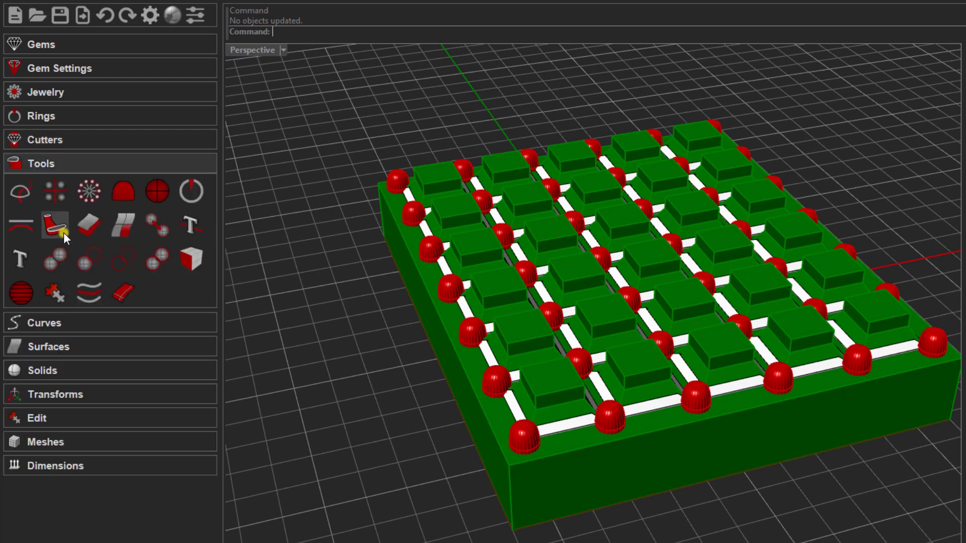
click(96, 267)
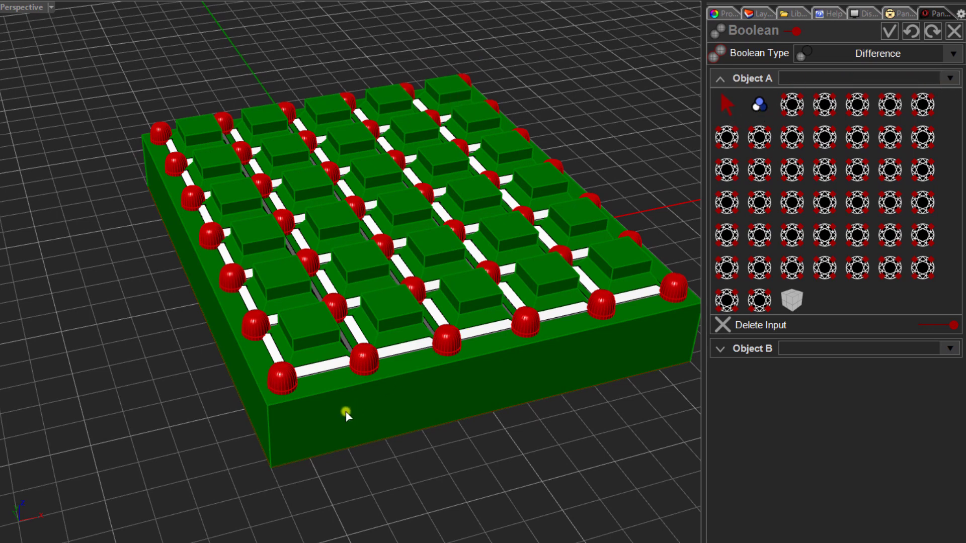
click(327, 423)
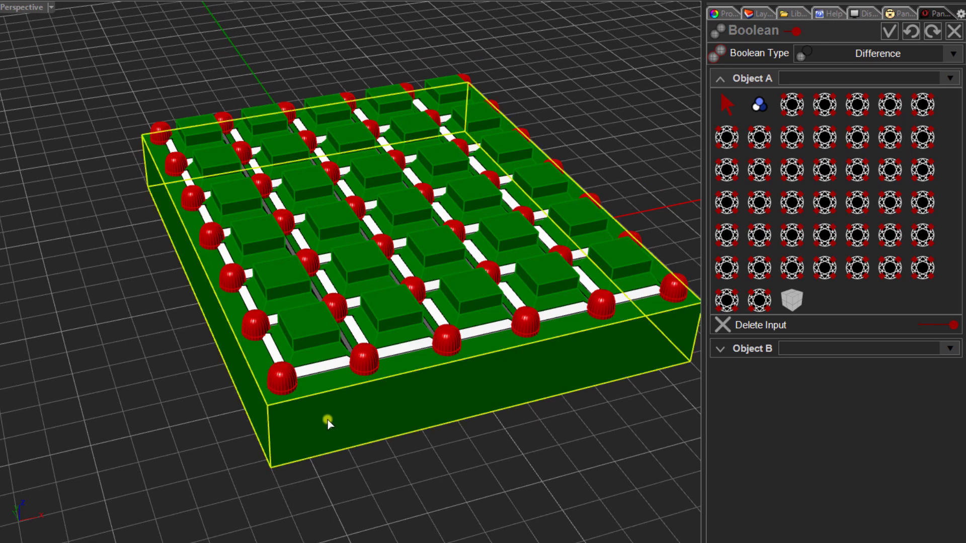
key(Return)
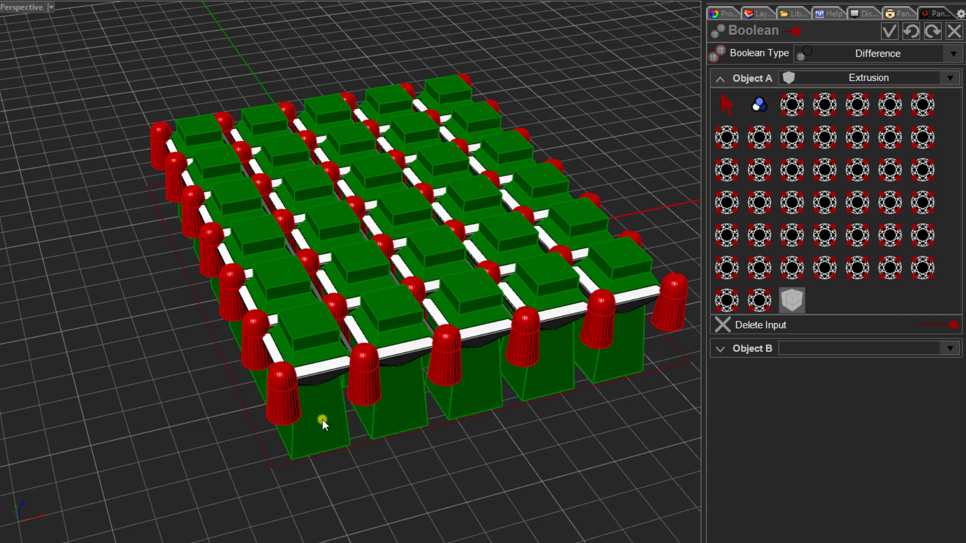
Step: Assign the Gem Cutters group as Object B and accept the Boolean Difference on the plate
right_drag(233, 418, 212, 416)
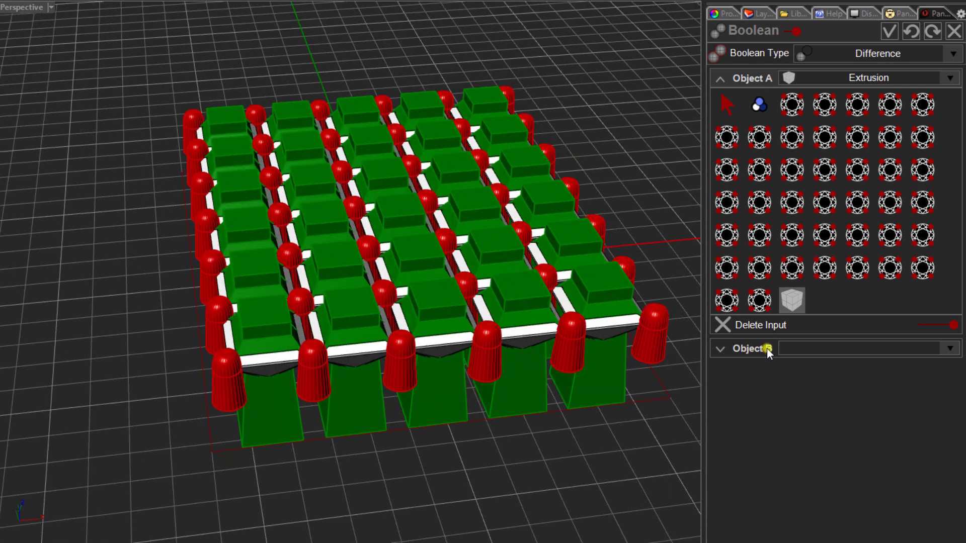
click(949, 348)
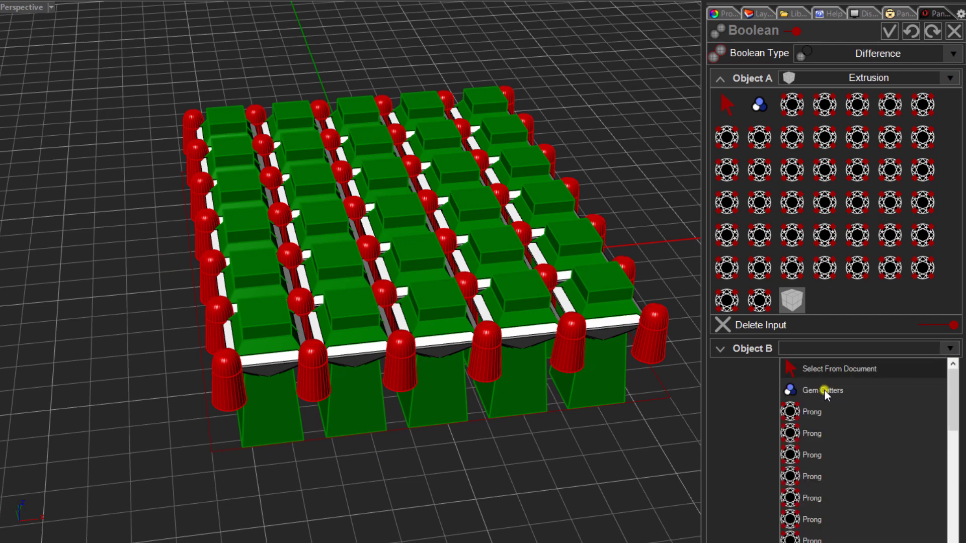
click(808, 389)
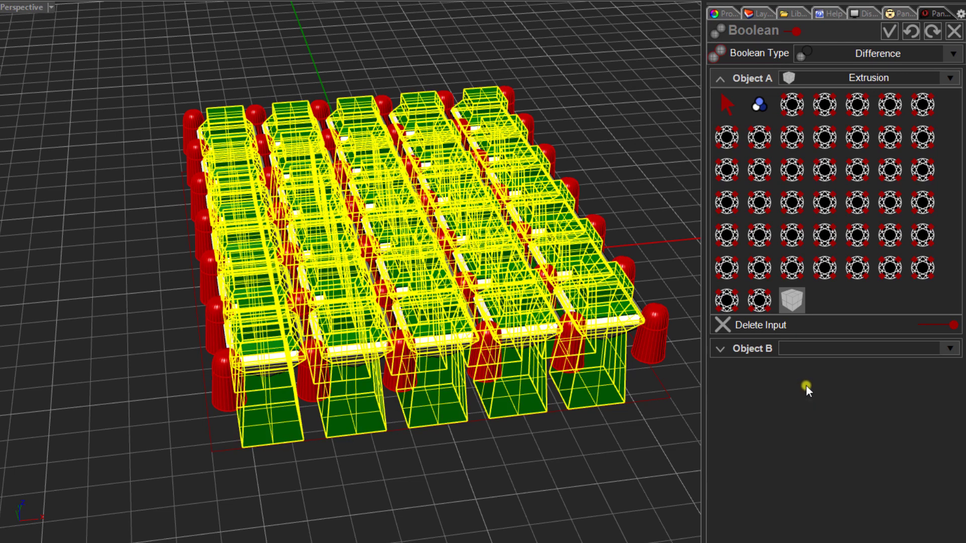
right_click(653, 436)
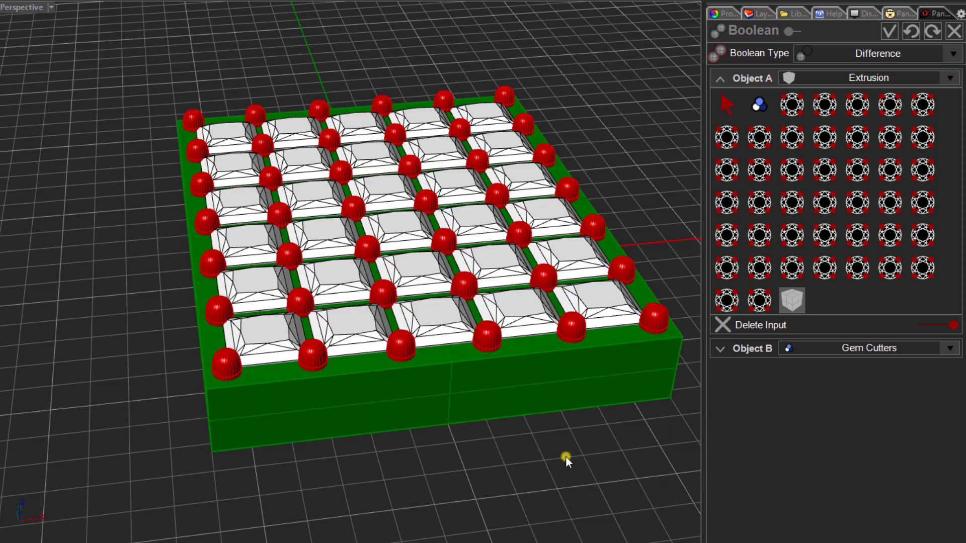
right_drag(478, 464, 446, 483)
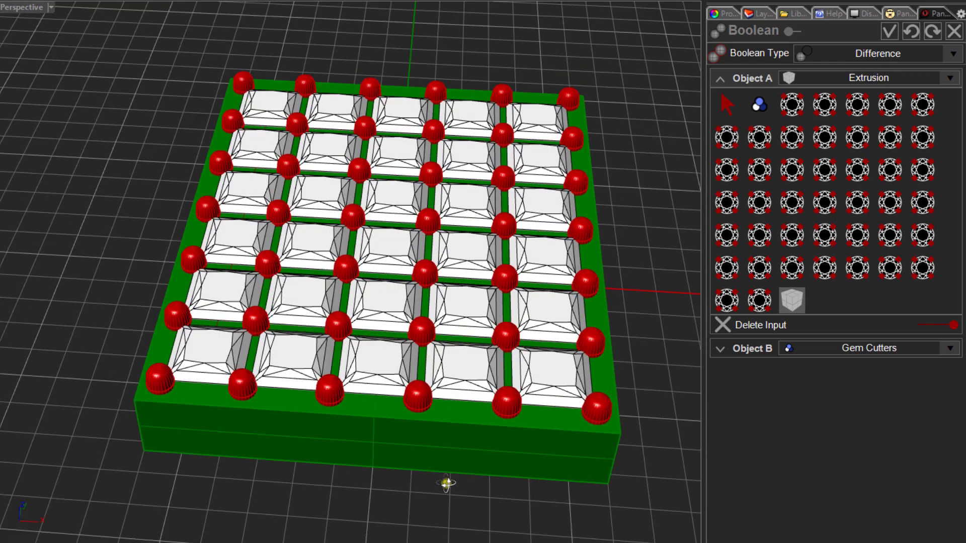
click(886, 32)
Step: Switch to the reflective display mode, hide the first gem row to examine its cut seats and openings, and show the row again
right_drag(116, 266, 164, 274)
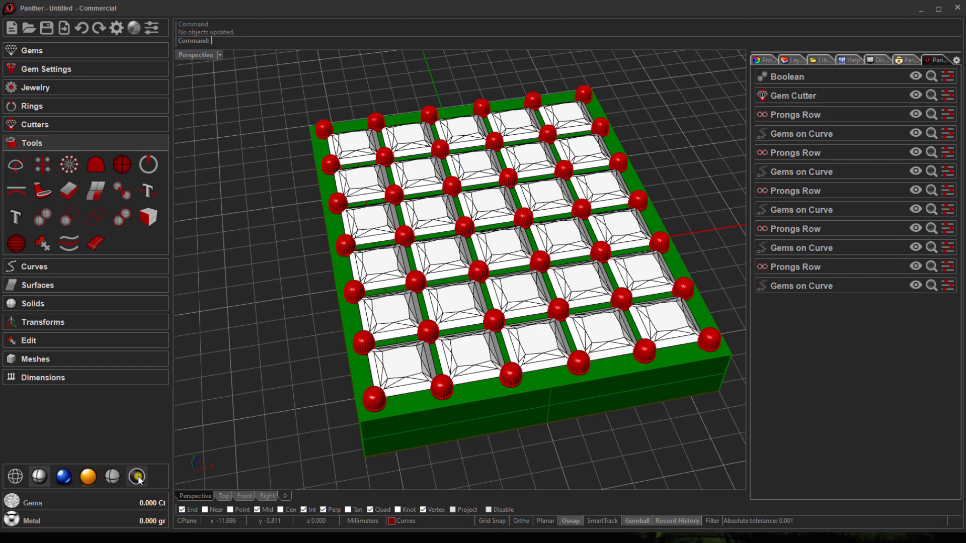
mouse_move(309, 349)
right_down()
mouse_move(319, 315)
mouse_move(334, 317)
mouse_move(314, 375)
mouse_move(320, 341)
right_up()
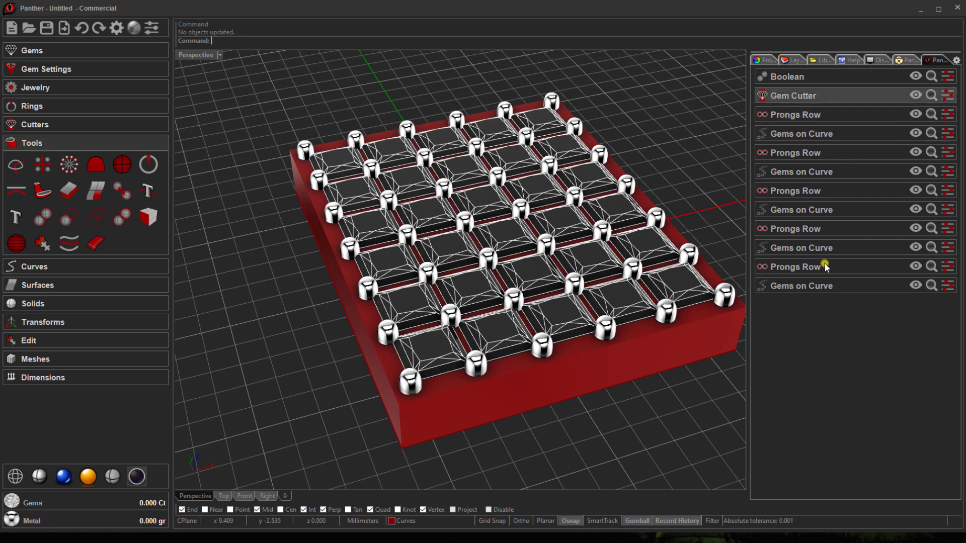
click(916, 285)
scroll(364, 357, up, 5)
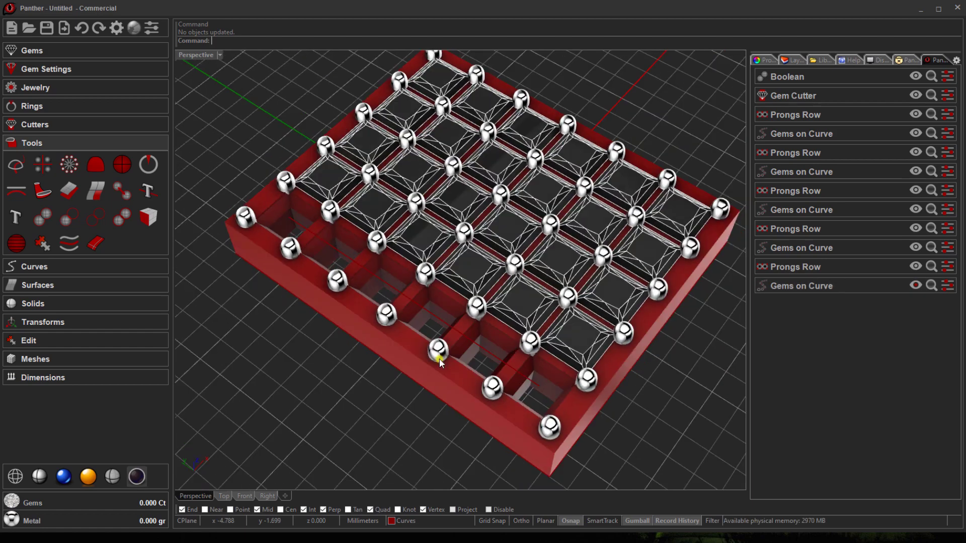
right_drag(439, 358, 425, 320)
scroll(427, 327, down, 5)
scroll(377, 371, up, 5)
right_drag(401, 362, 355, 341)
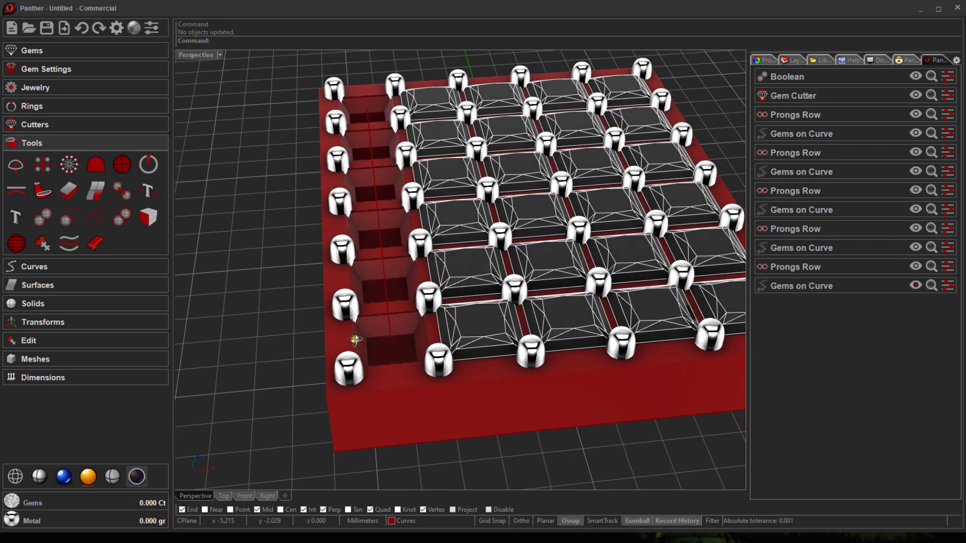
click(915, 284)
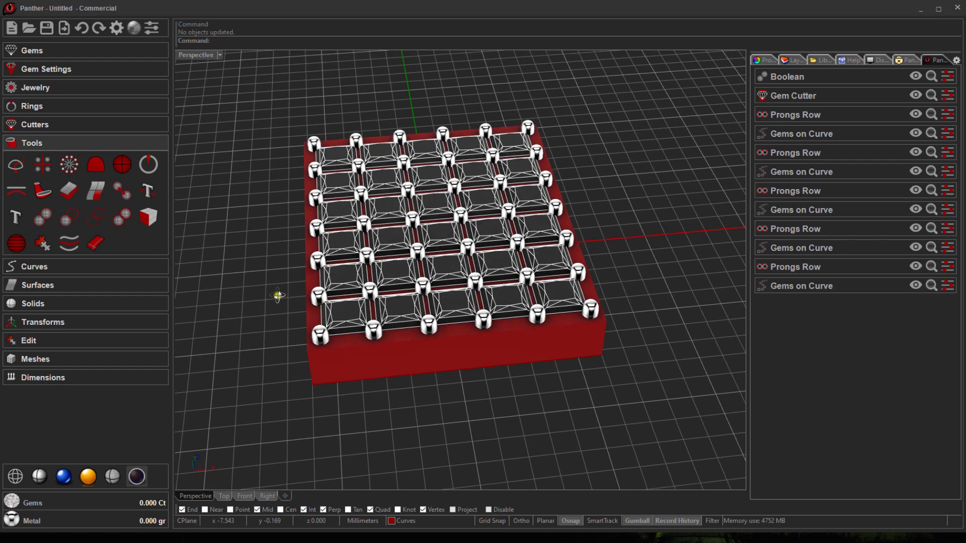